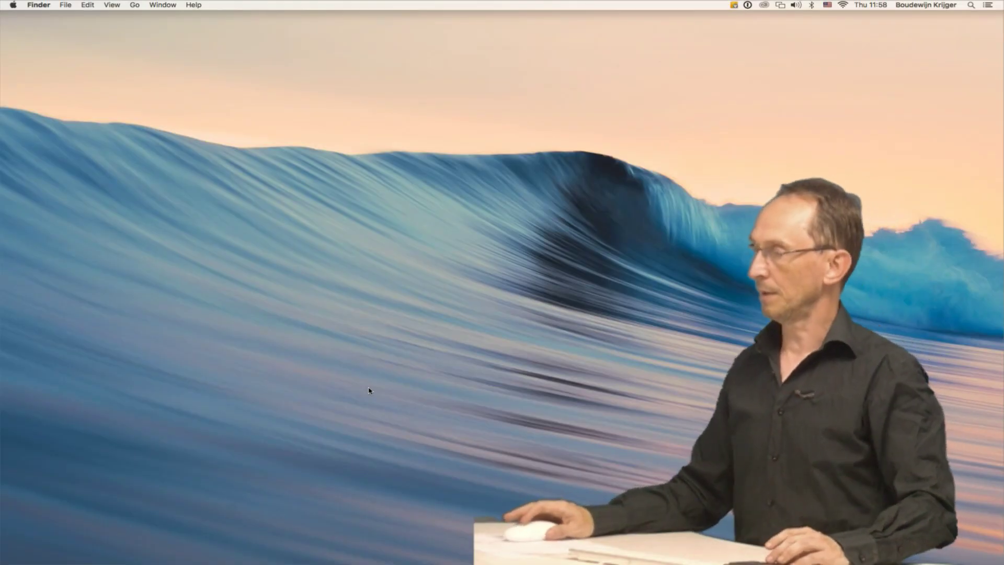
# Step: Launch SlideShow Pro from the Dock
pyautogui.moveTo(272, 562)
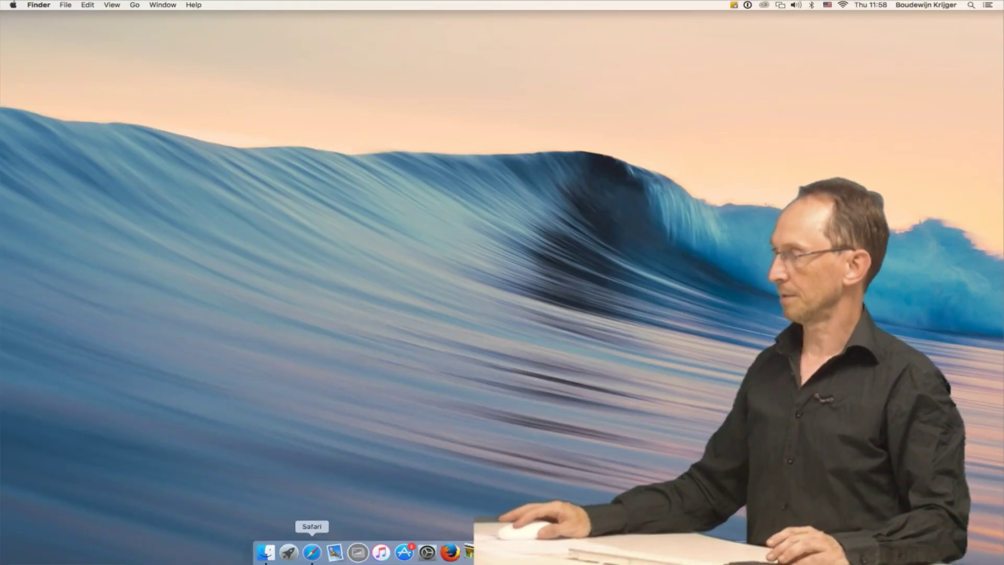
pyautogui.click(363, 554)
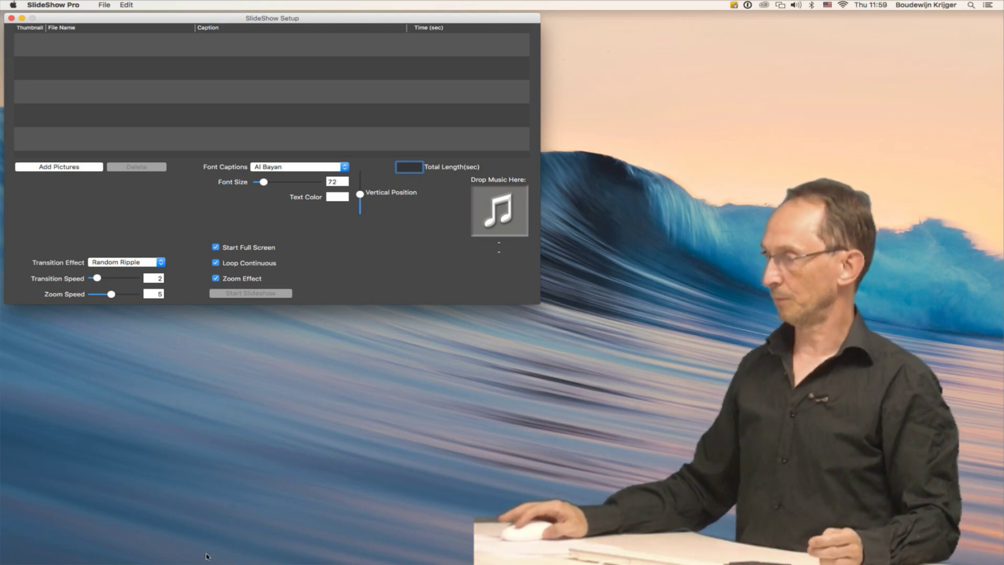
# Step: Add all sample photos from the Pictures folder to the slideshow list and tick Amsterdam's caption
pyautogui.click(261, 558)
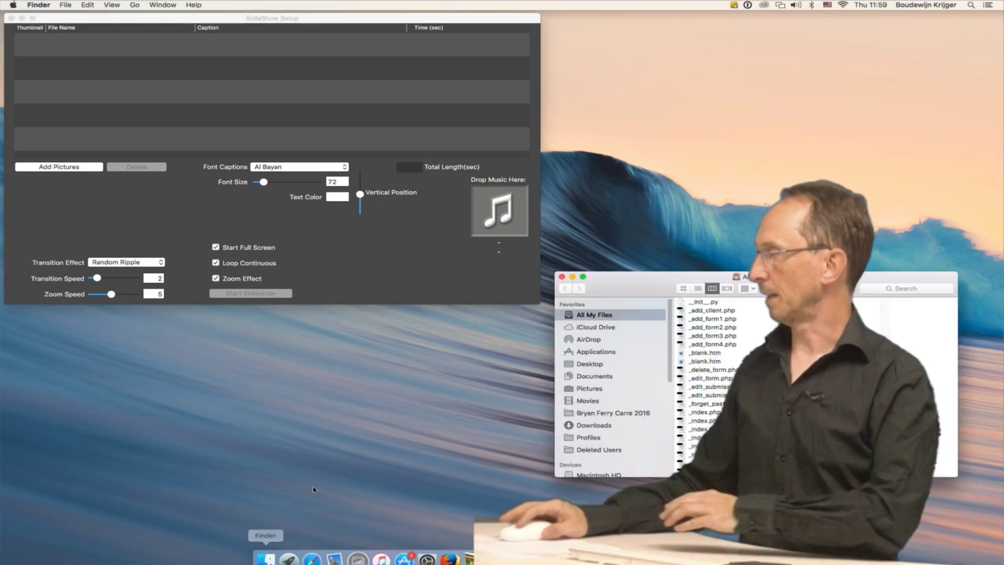
pyautogui.click(589, 390)
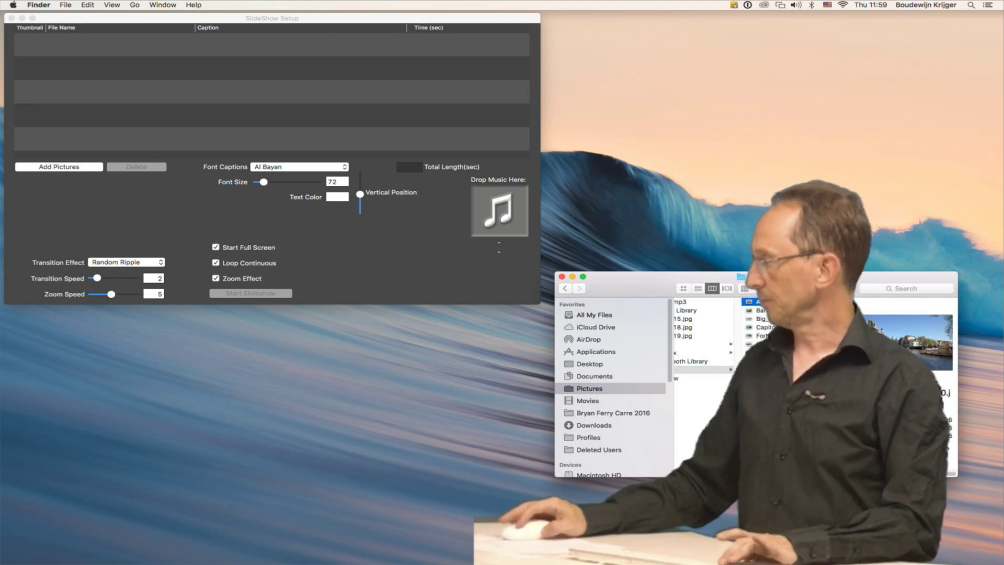
pyautogui.press('super+a')
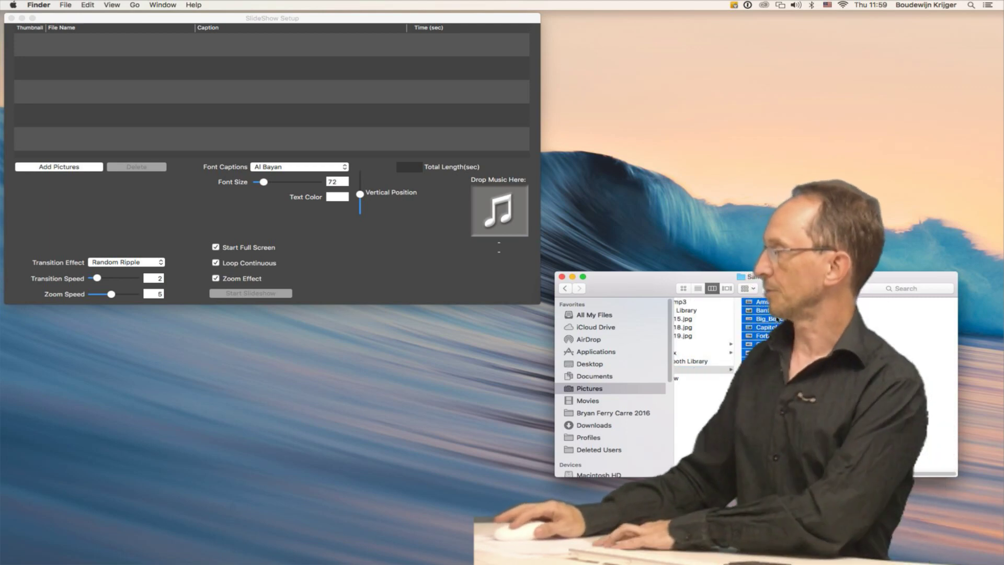
pyautogui.moveTo(715, 301); pyautogui.dragTo(183, 72)
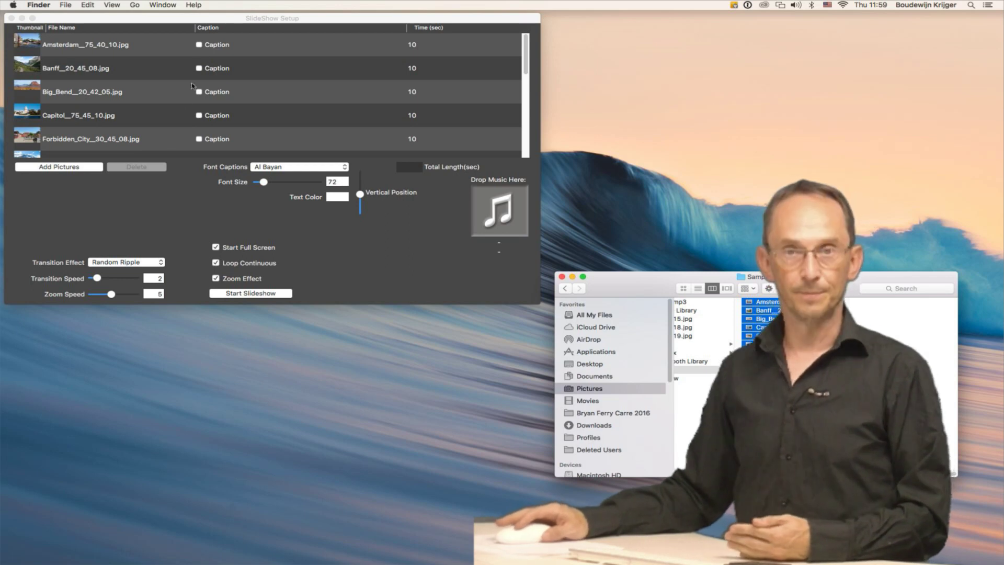
pyautogui.click(200, 46)
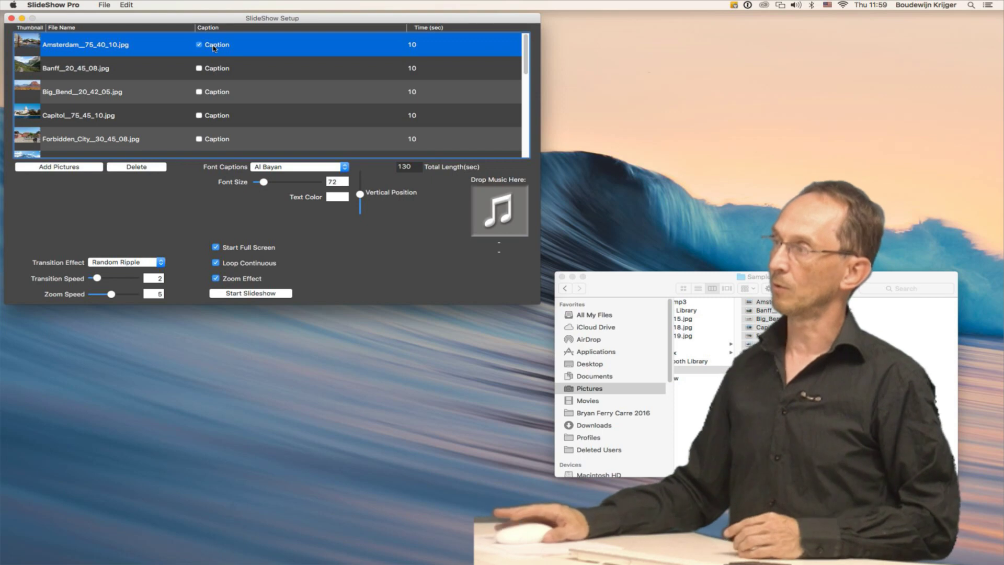
# Step: Enter the captions Amsterdam, Banff and Big Bend, enabling each row's Caption checkbox
pyautogui.doubleClick(217, 46)
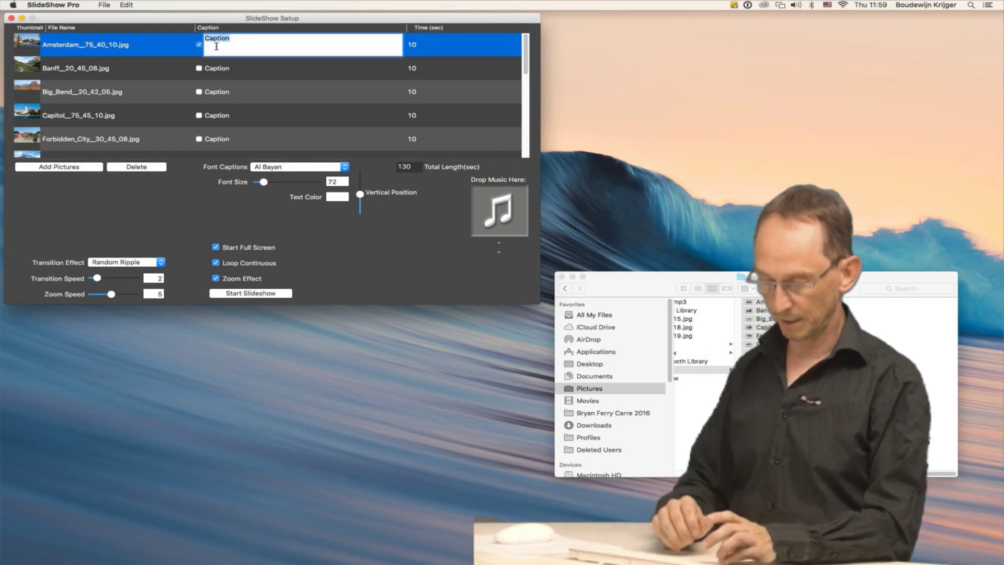
pyautogui.write('Amsterdam')
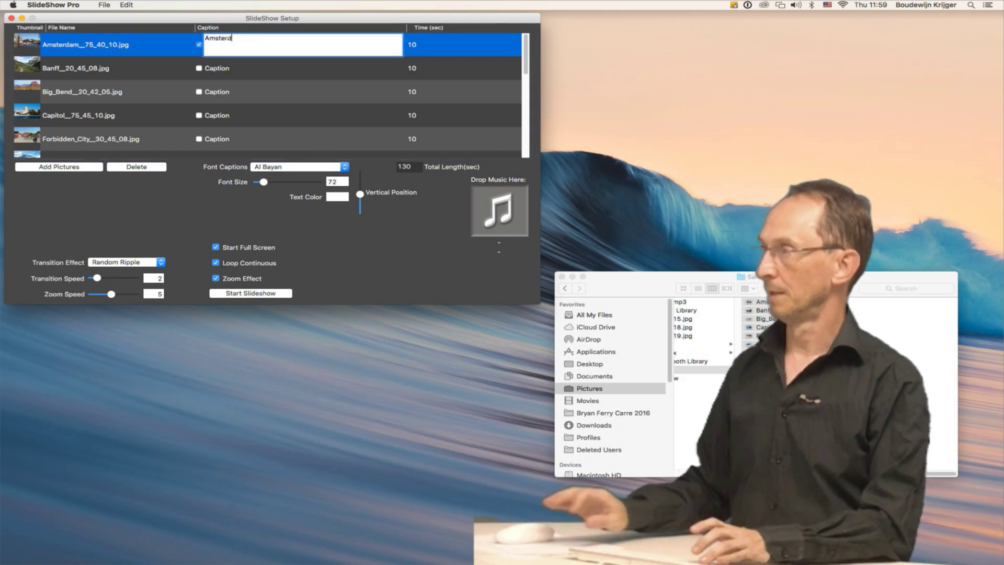
pyautogui.click(199, 69)
pyautogui.click(218, 72)
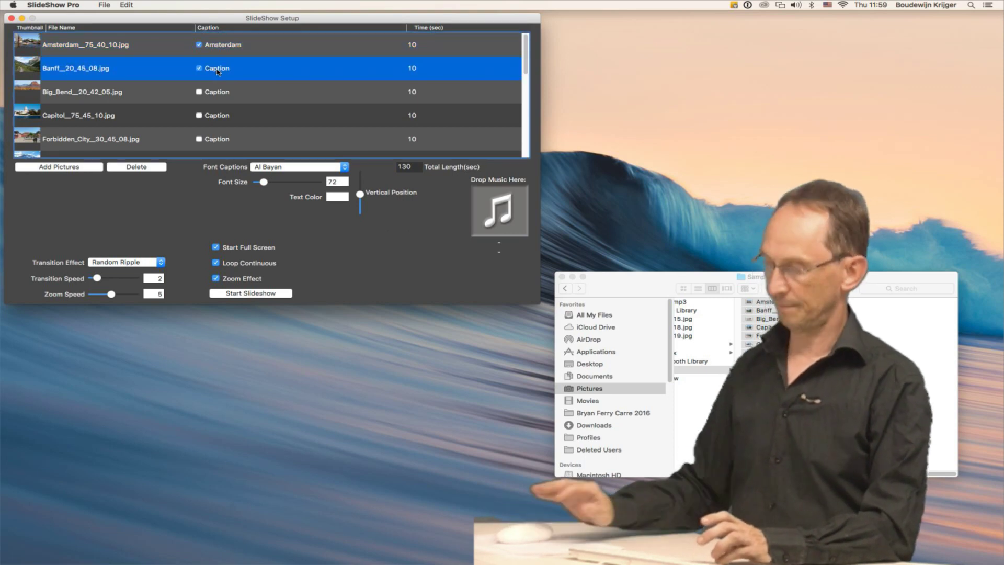
pyautogui.press('Return')
pyautogui.write('Banff')
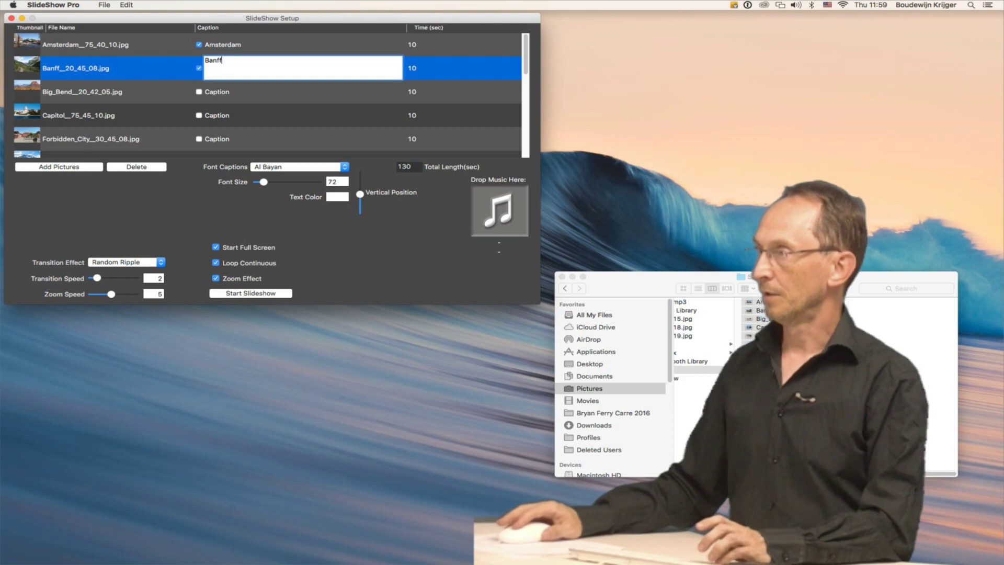
pyautogui.click(209, 96)
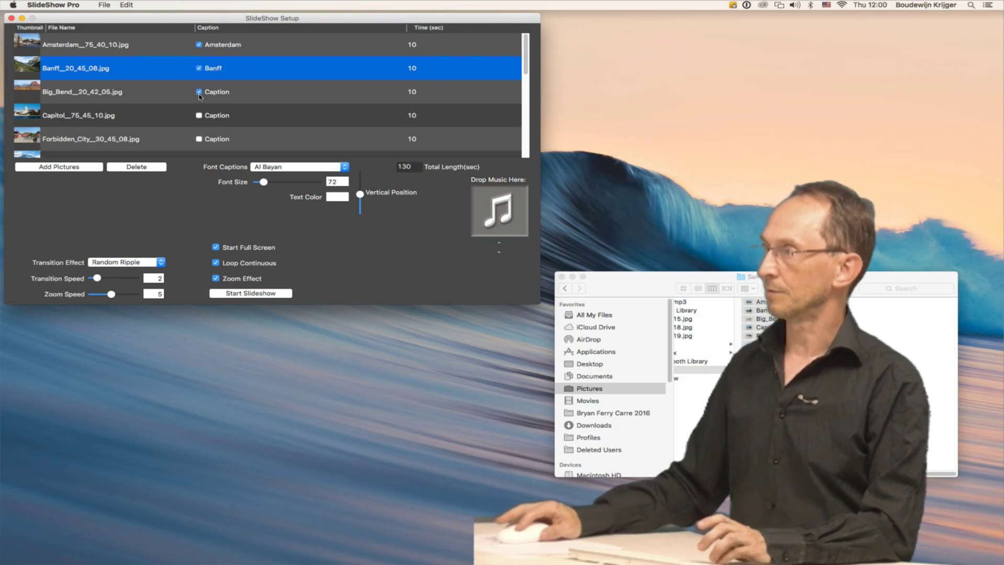
pyautogui.click(213, 94)
pyautogui.press('Return')
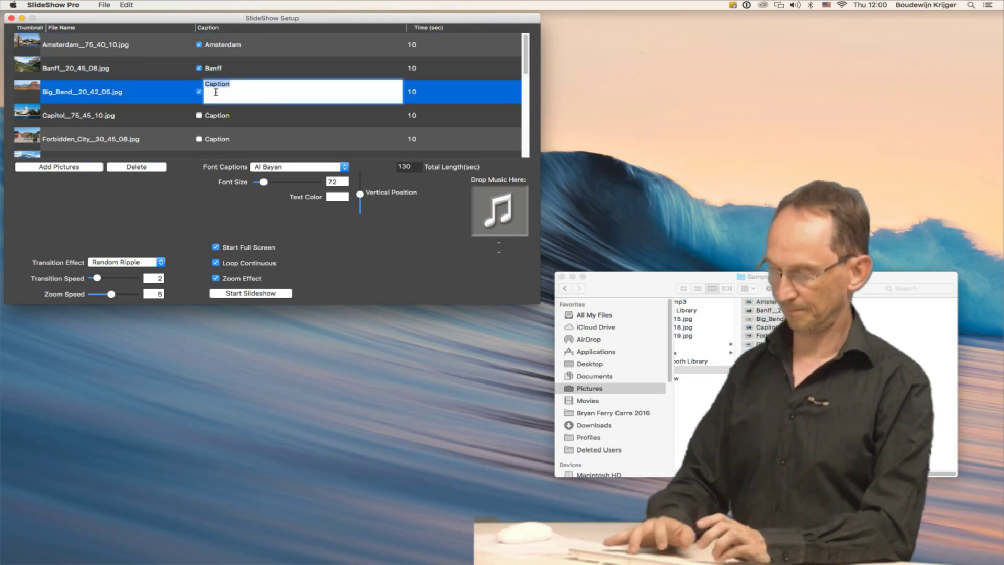
pyautogui.write('Big Bend')
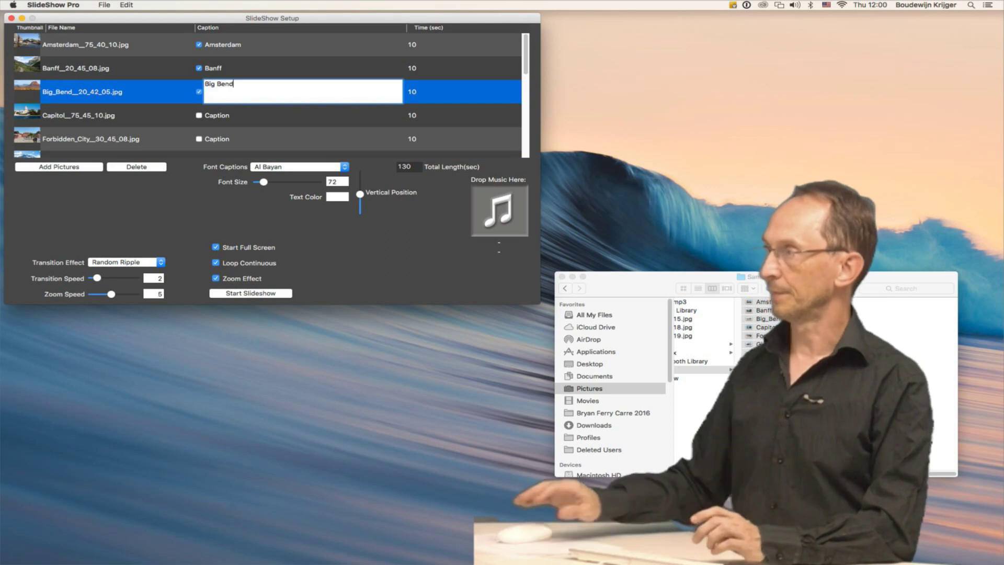
pyautogui.press('Return')
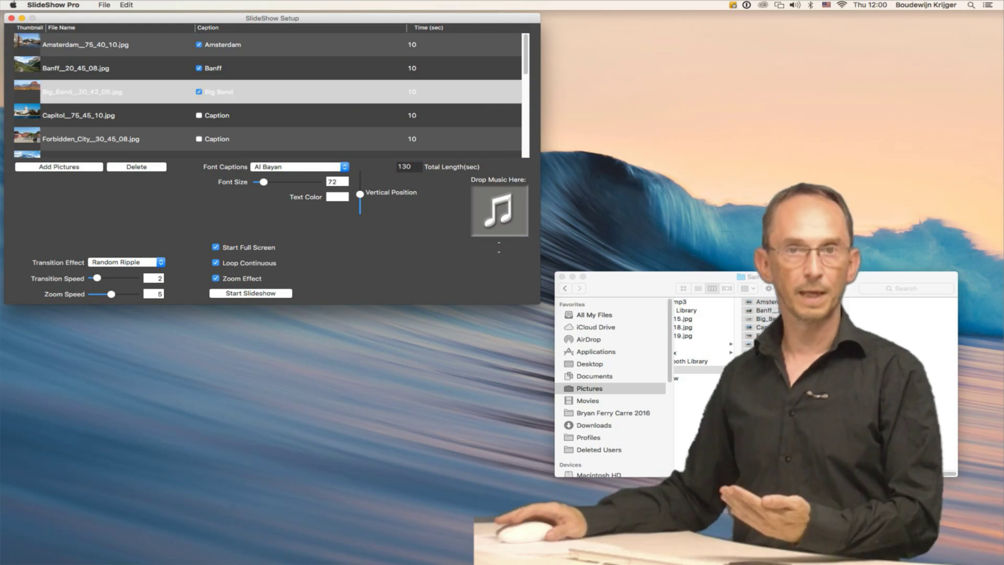
# Step: Set the caption font to Bradley Hand at size 96
pyautogui.click(326, 167)
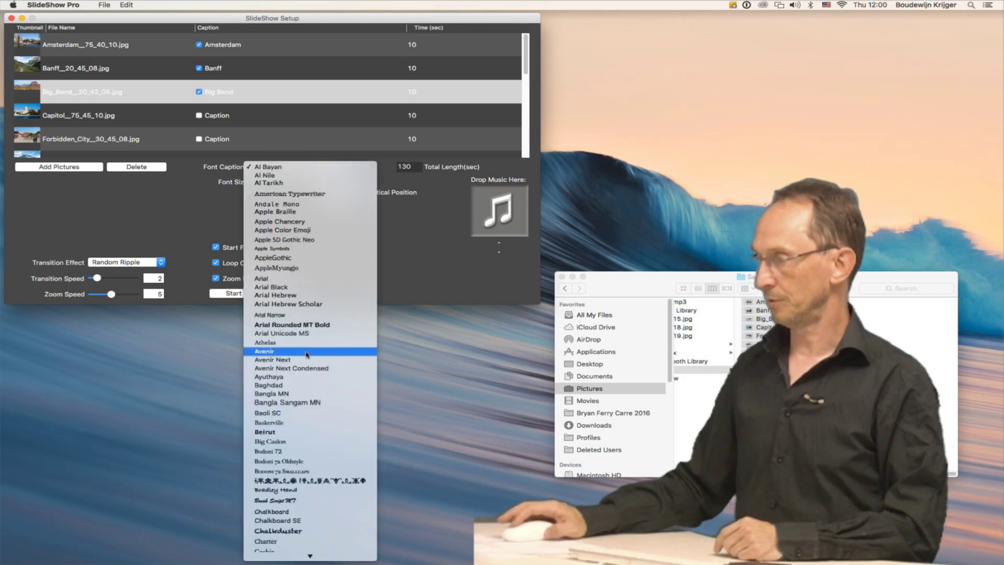
pyautogui.scroll(-2, 309, 430)
pyautogui.scroll(-5, 309, 430)
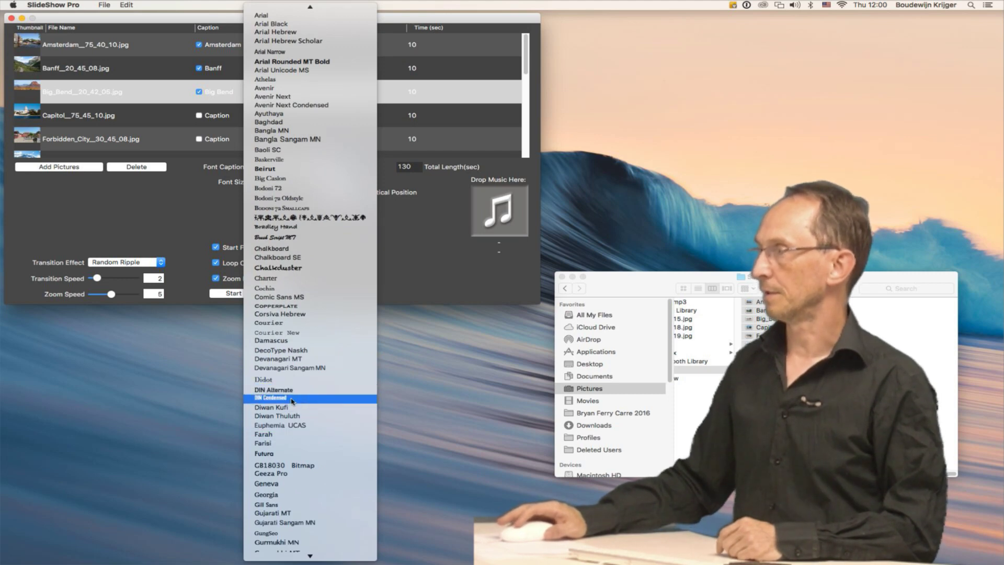
pyautogui.click(296, 230)
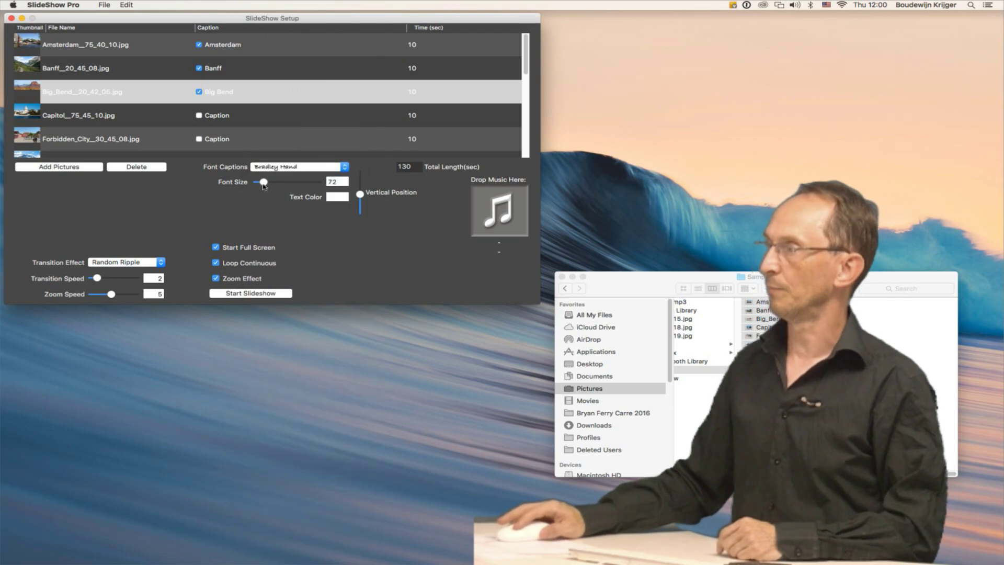
pyautogui.moveTo(264, 183); pyautogui.dragTo(266, 183)
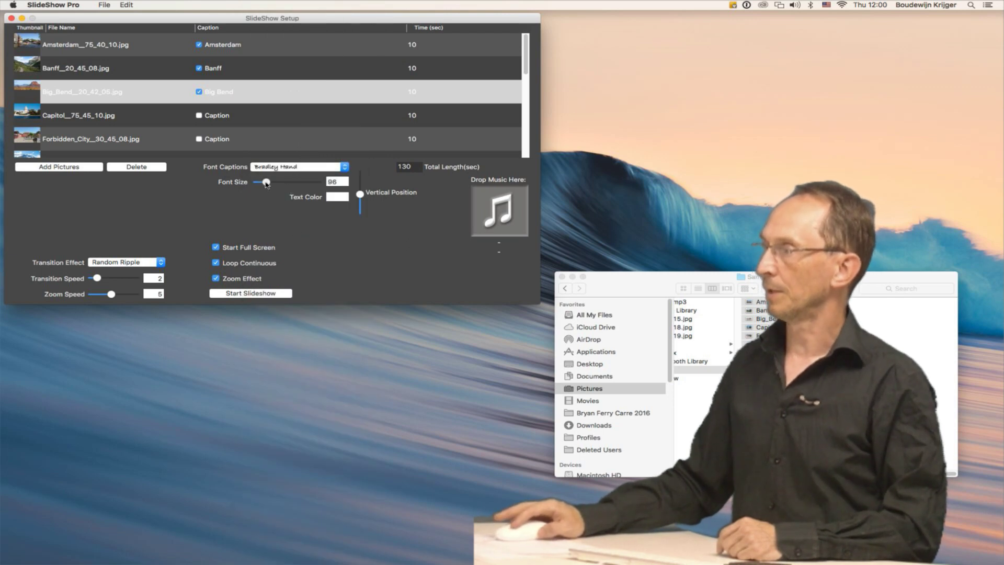
# Step: Make the caption text colour orange at full brightness
pyautogui.click(331, 198)
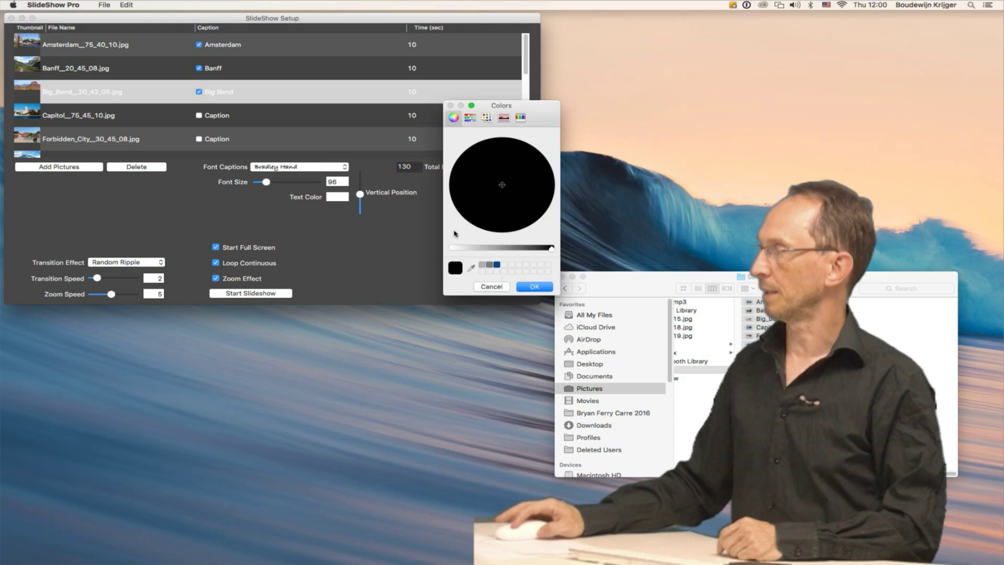
pyautogui.moveTo(551, 252); pyautogui.dragTo(452, 249)
pyautogui.click(546, 169)
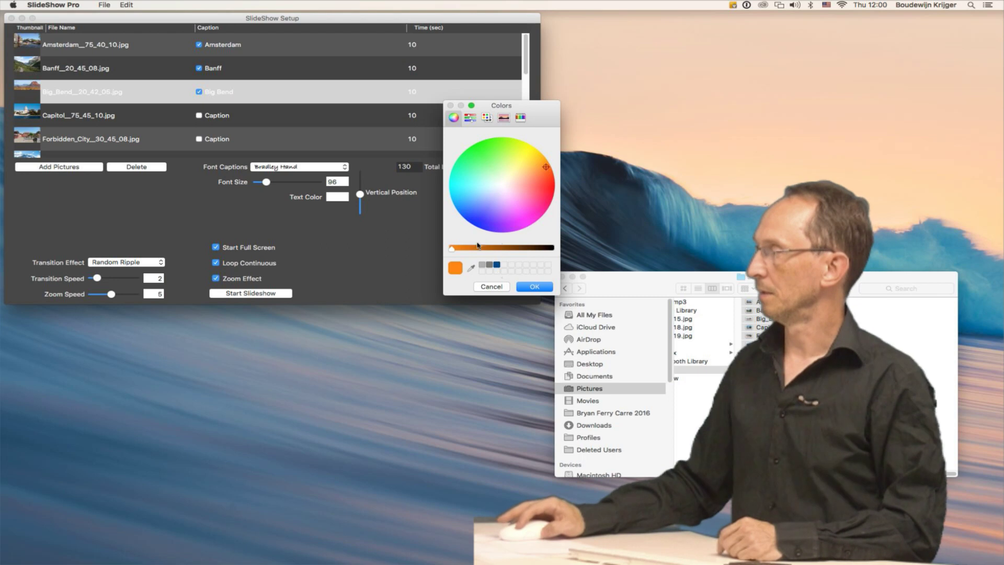
pyautogui.click(536, 287)
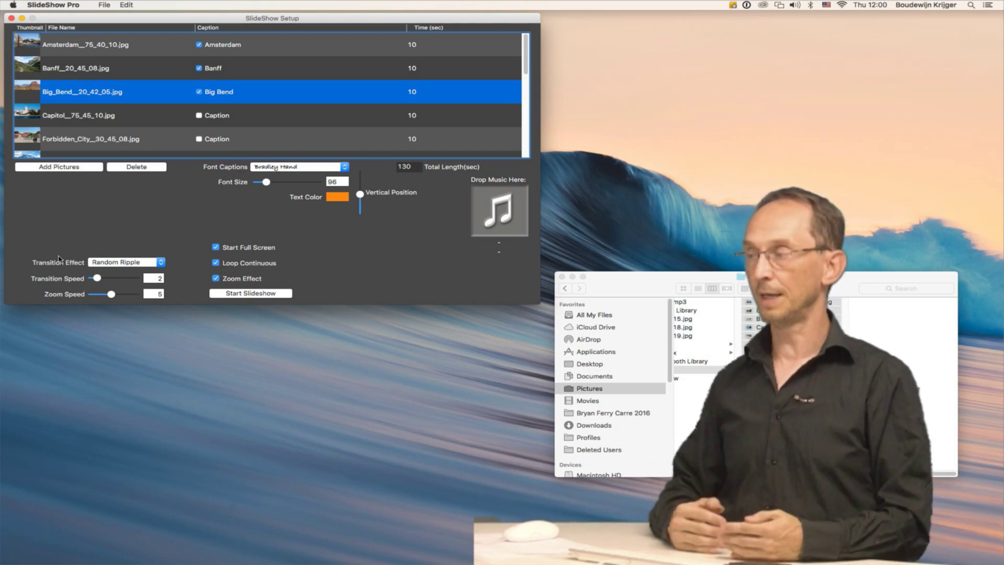
# Step: Switch the slide transition from Random Ripple to Dissolve and start the slideshow
pyautogui.click(133, 262)
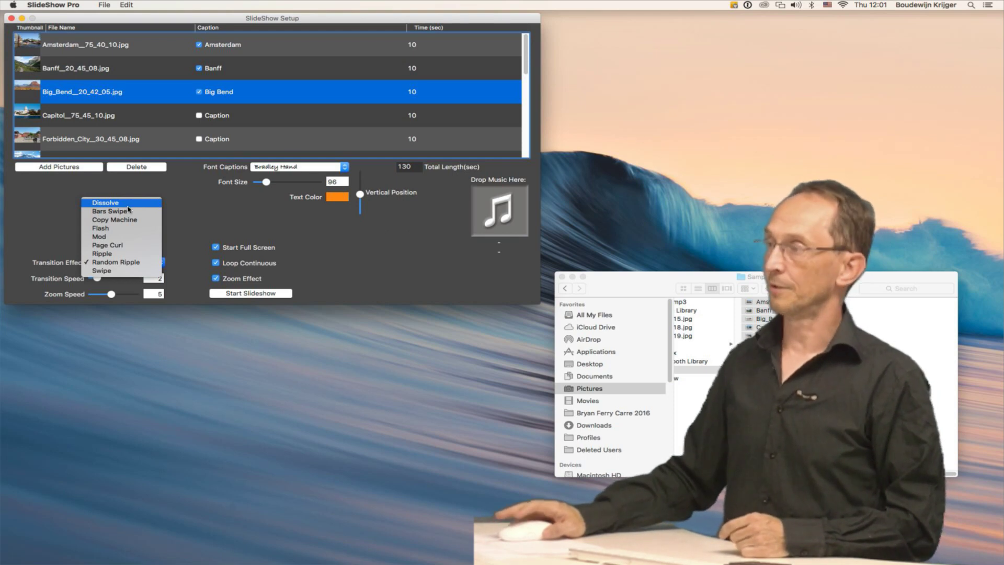
pyautogui.click(128, 205)
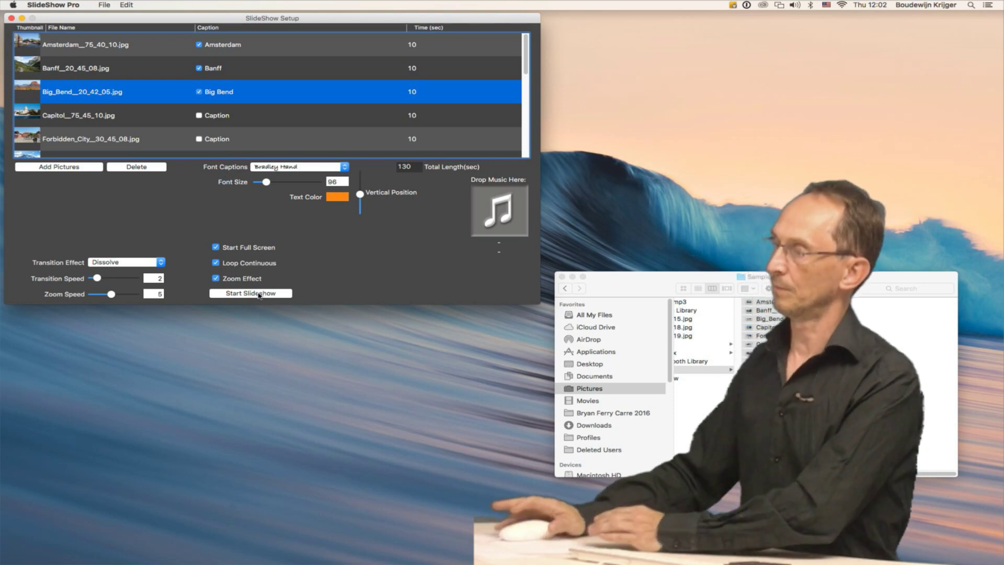
pyautogui.click(258, 294)
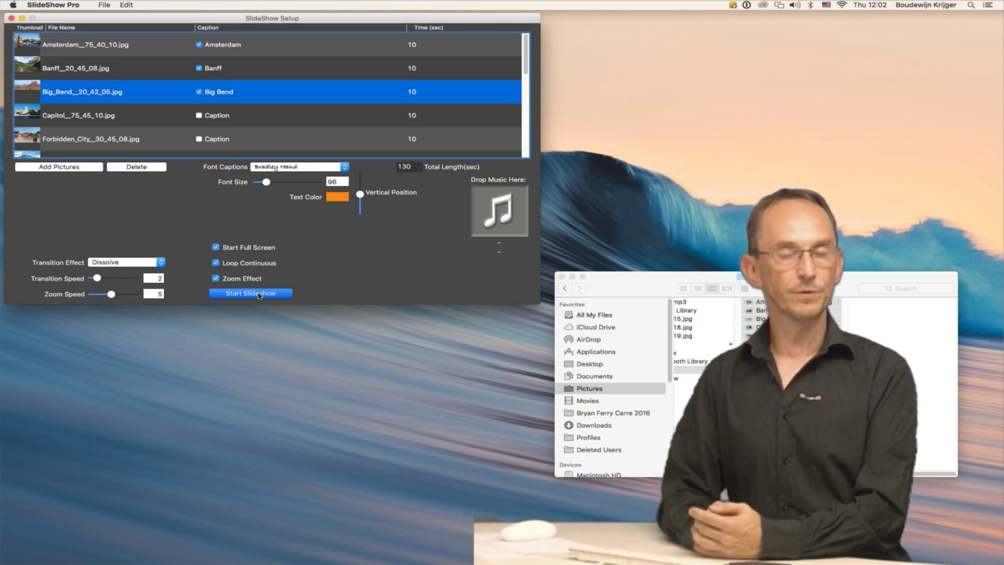
# Step: Play the slideshow in a window moved right and narrowed to reveal the music area
pyautogui.click(251, 293)
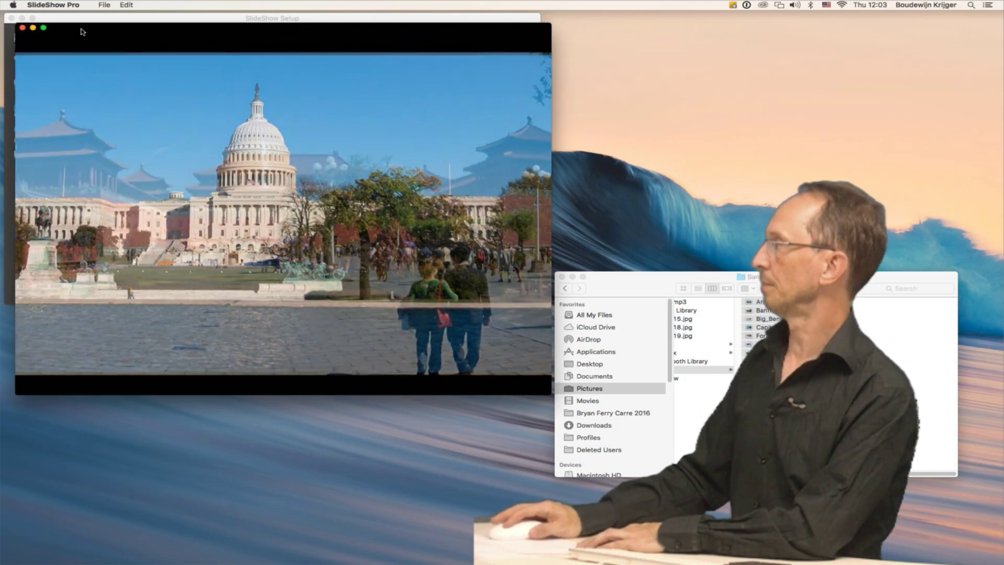
pyautogui.moveTo(81, 31); pyautogui.dragTo(530, 26)
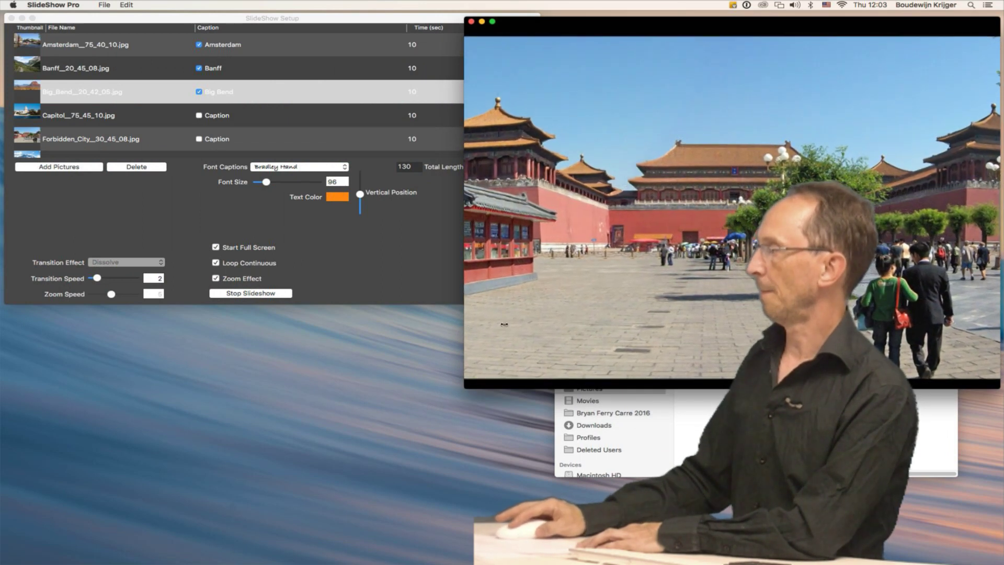
pyautogui.moveTo(465, 324); pyautogui.dragTo(548, 324)
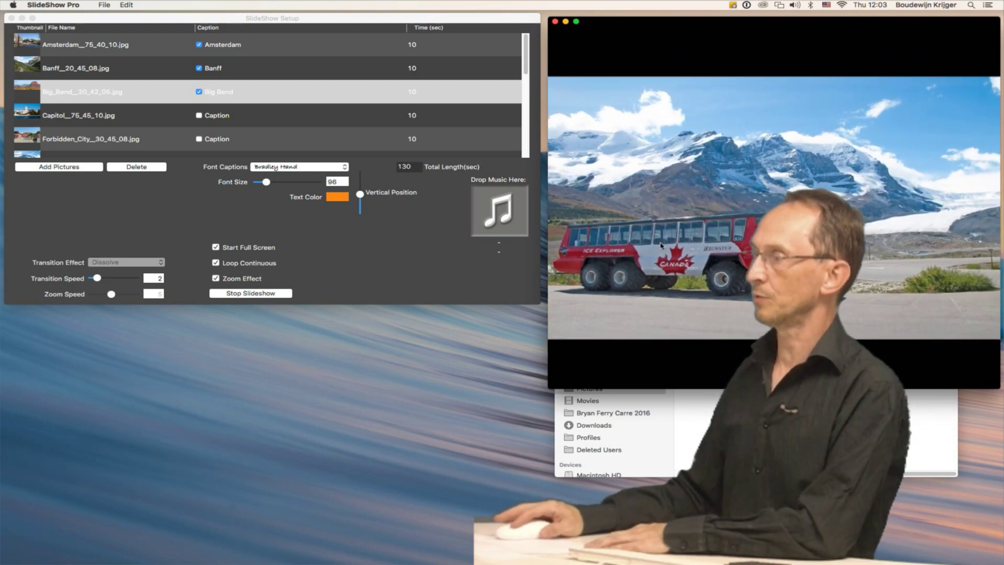
# Step: Uncheck Zoom Effect in SlideShow Setup, then bring the Finder window forward
pyautogui.click(217, 281)
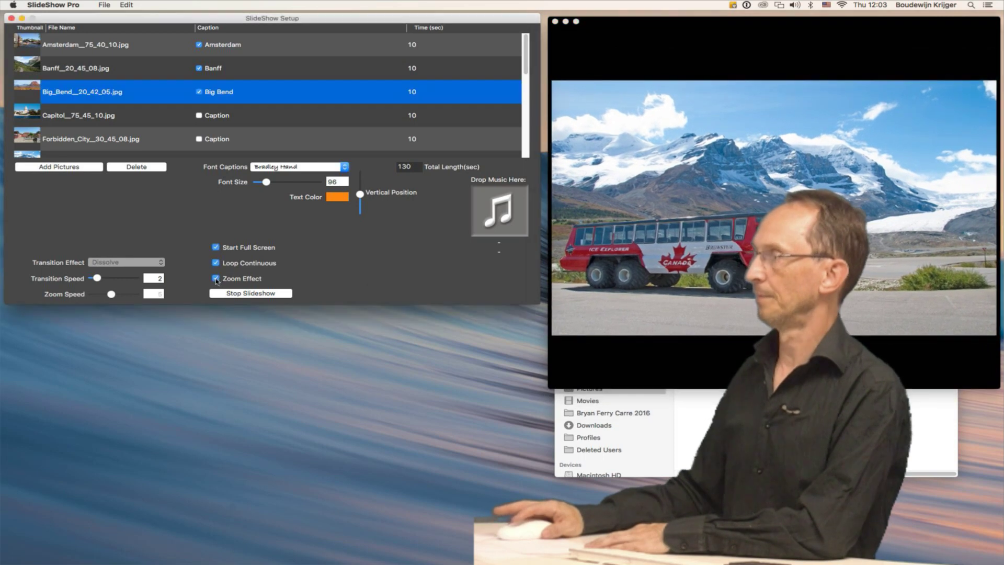
pyautogui.click(217, 281)
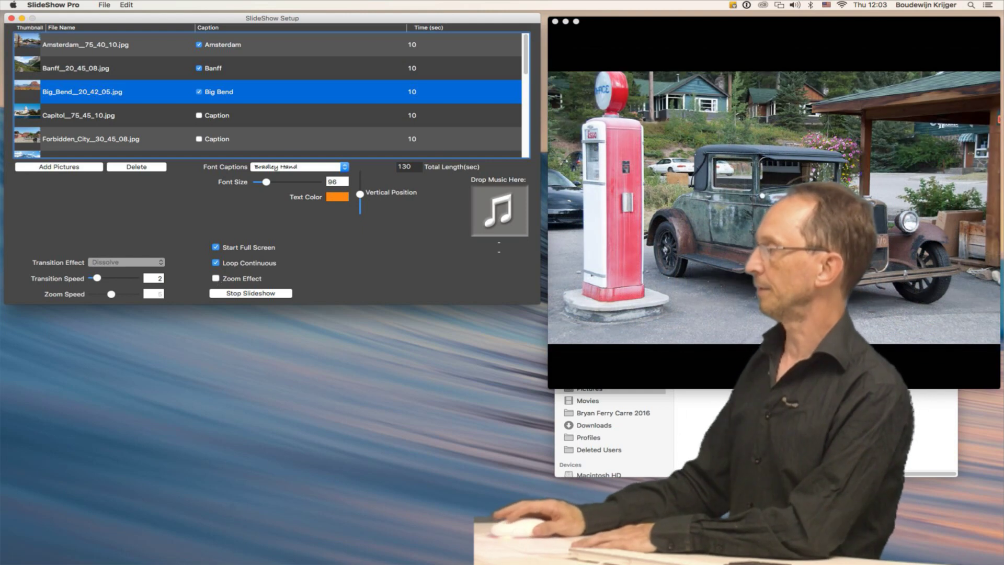
pyautogui.click(677, 400)
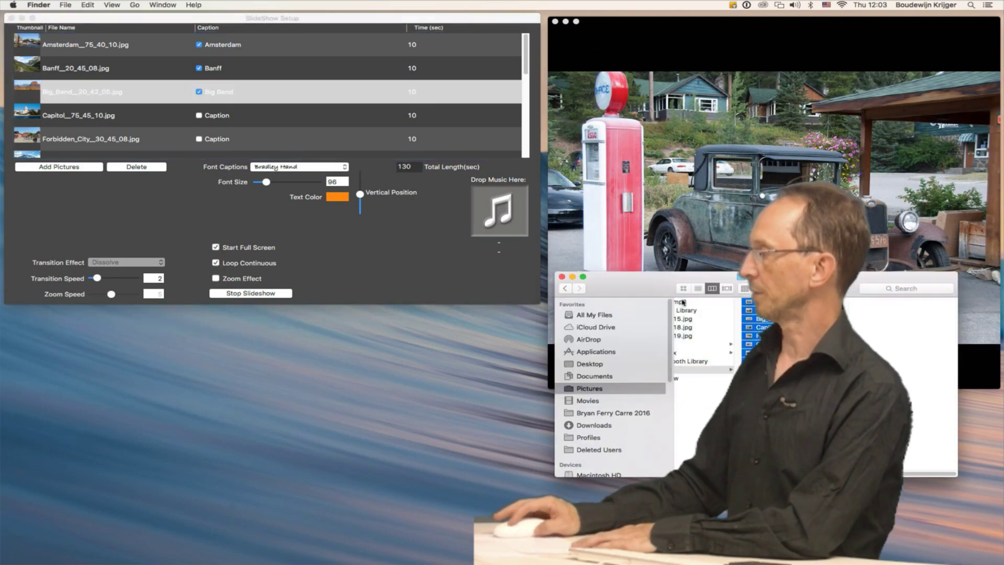
# Step: Add 13 Tara.mp3 as the slideshow's background music, then open System Preferences
pyautogui.hscroll(-2, 693, 324)
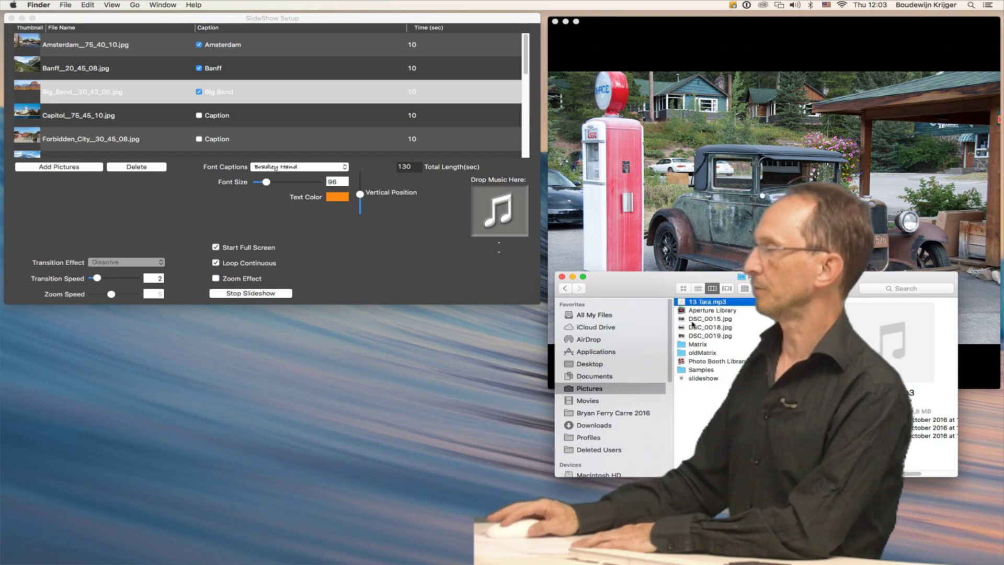
pyautogui.moveTo(704, 305); pyautogui.dragTo(502, 214)
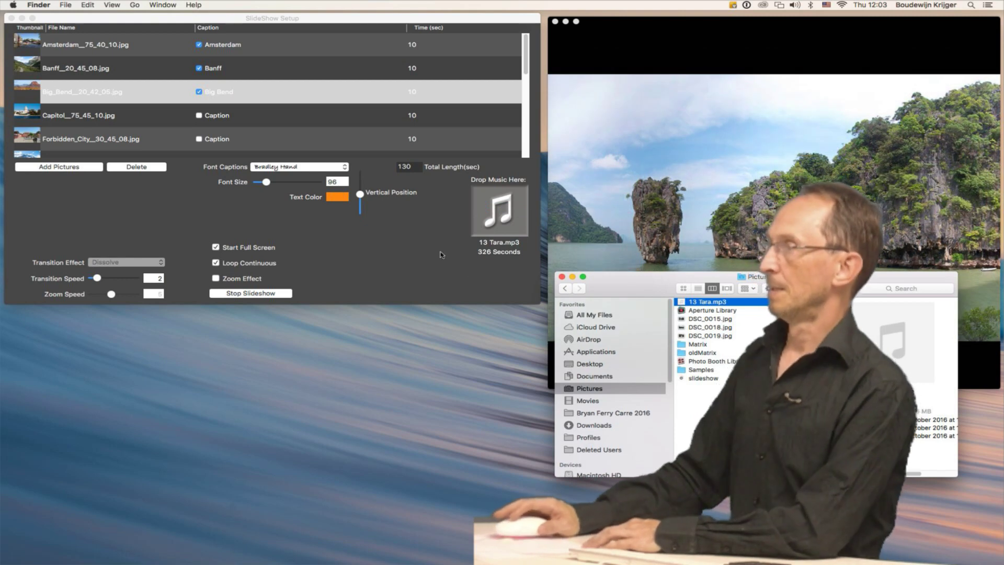
pyautogui.click(13, 5)
pyautogui.click(30, 31)
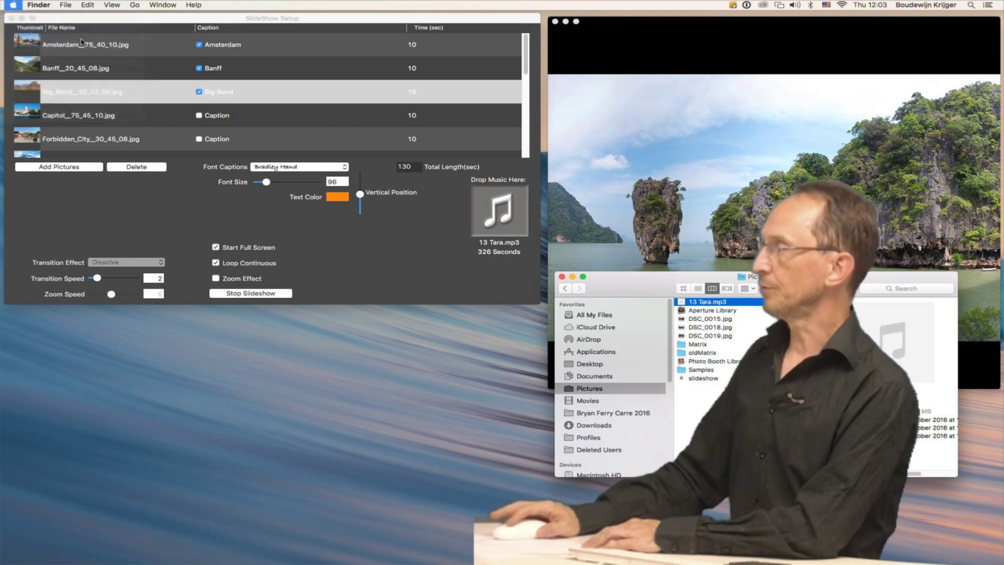
# Step: Set the Sound output volume to about half and close System Preferences
pyautogui.click(463, 105)
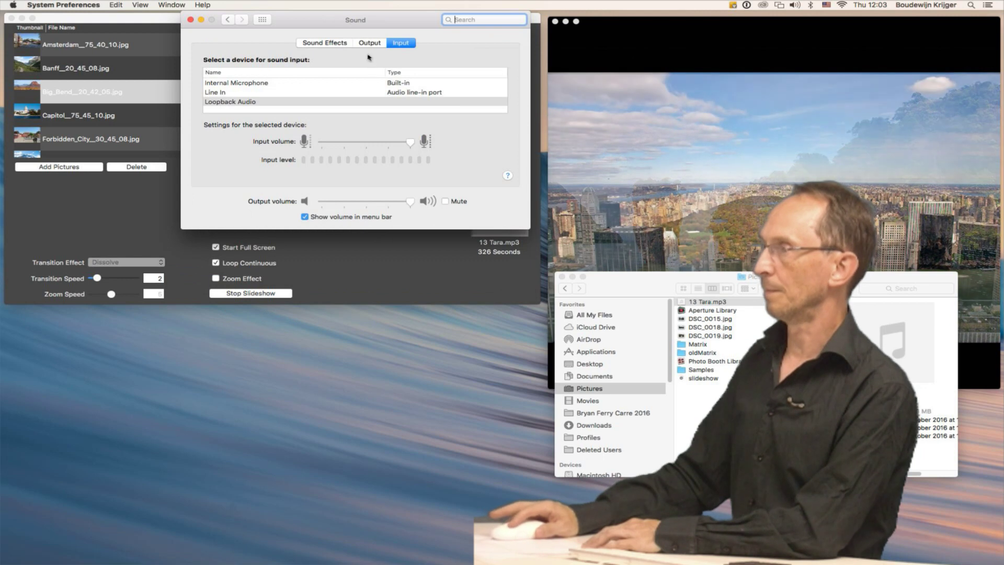
pyautogui.click(367, 44)
pyautogui.click(245, 84)
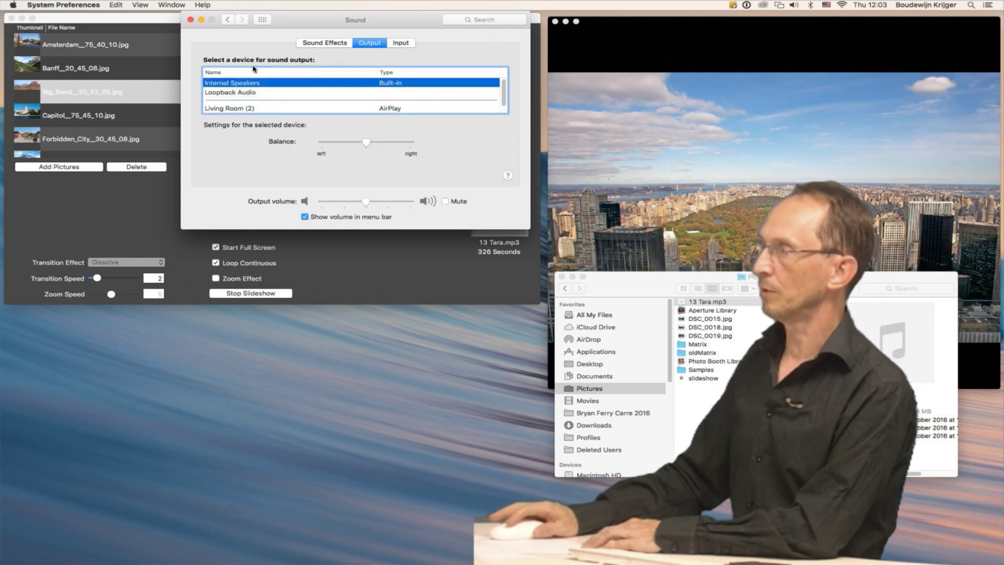
pyautogui.click(191, 21)
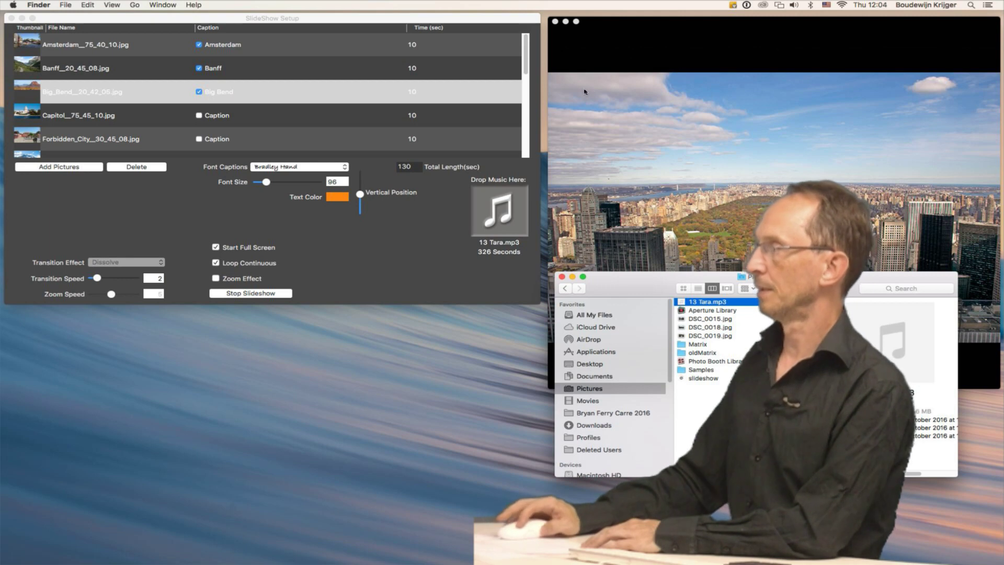
# Step: Restart the slideshow full screen with music and raise the system volume
pyautogui.click(262, 296)
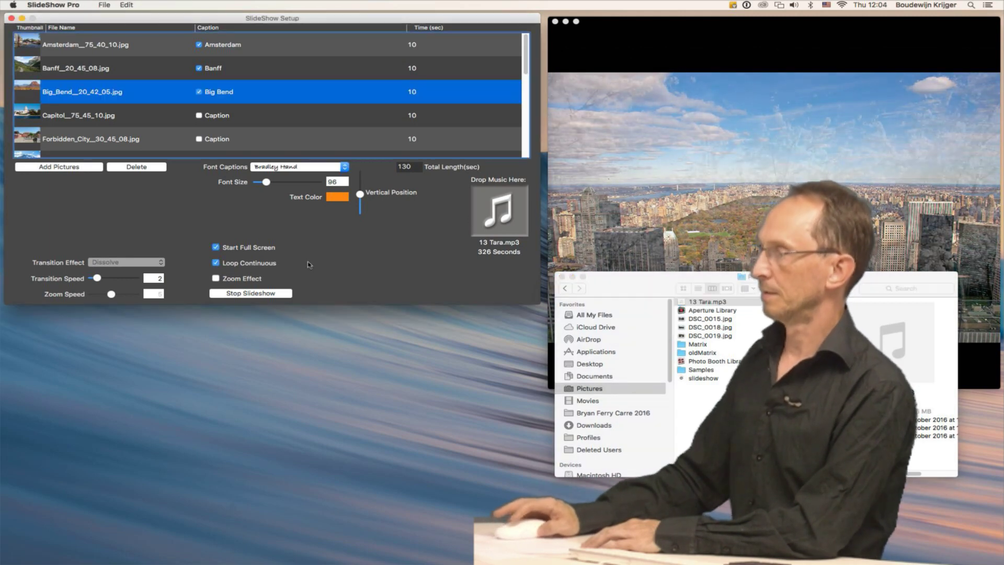
pyautogui.click(261, 293)
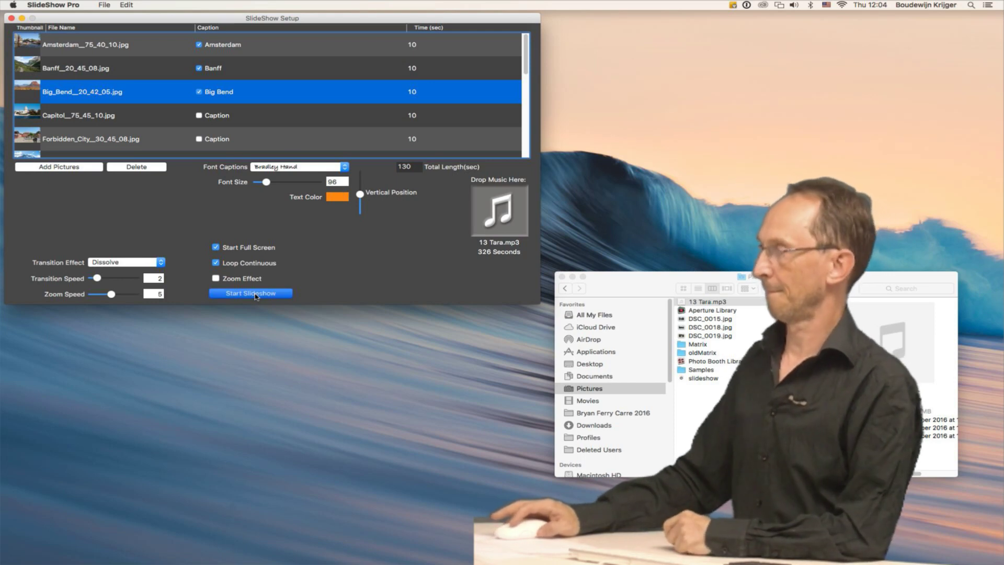
pyautogui.click(259, 294)
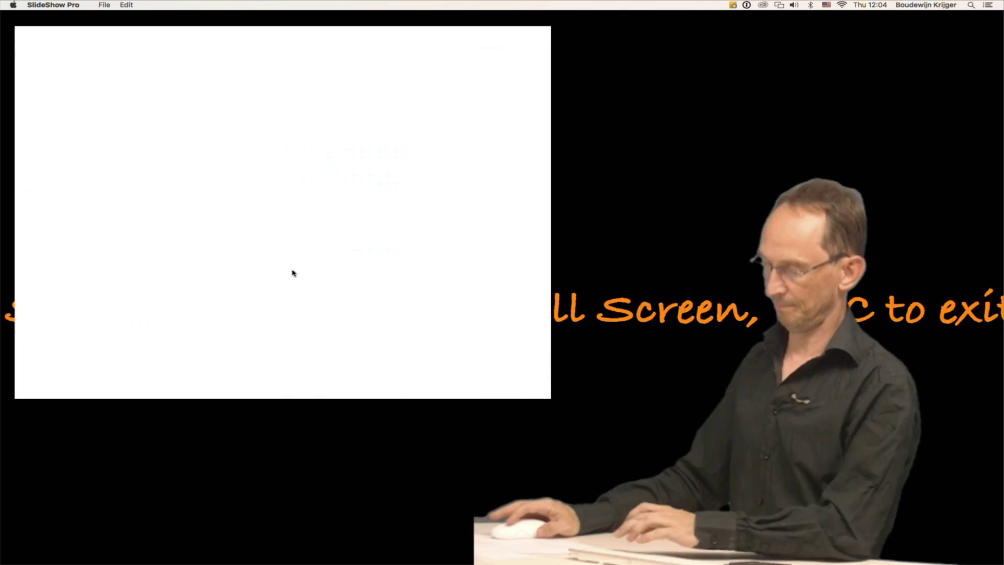
pyautogui.press('XF86AudioRaiseVolume')
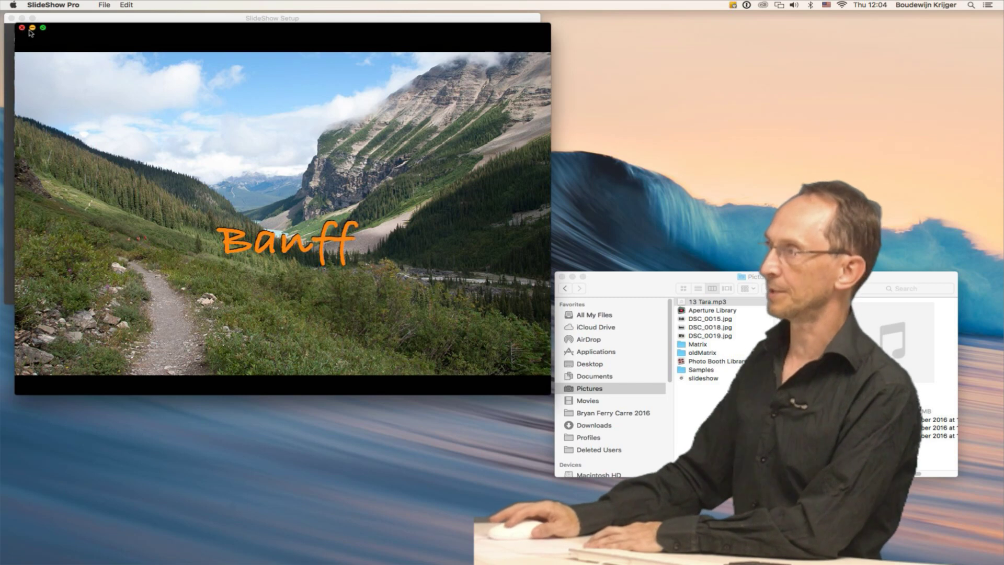
# Step: Stop the slideshow and open Launchpad
pyautogui.click(158, 21)
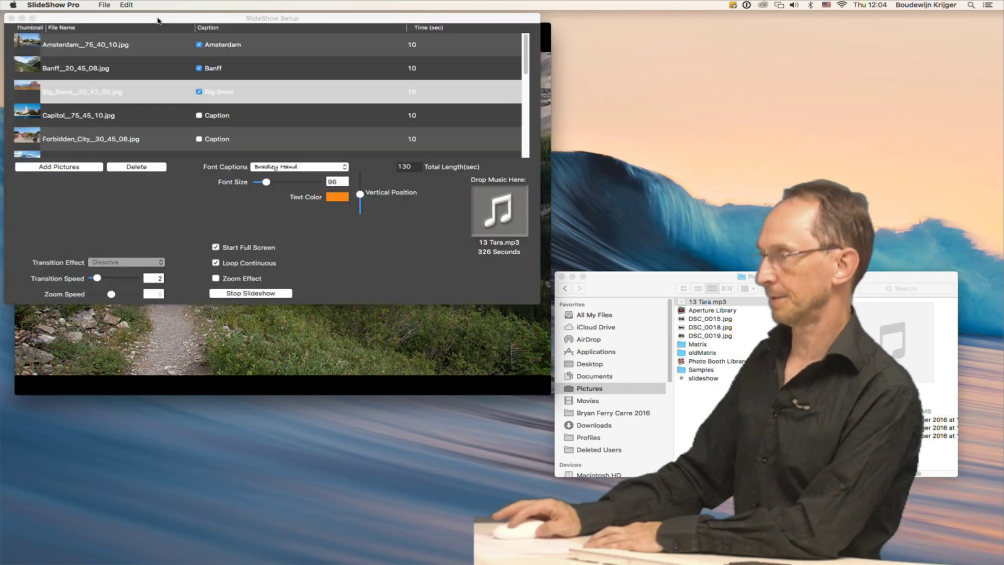
pyautogui.click(264, 293)
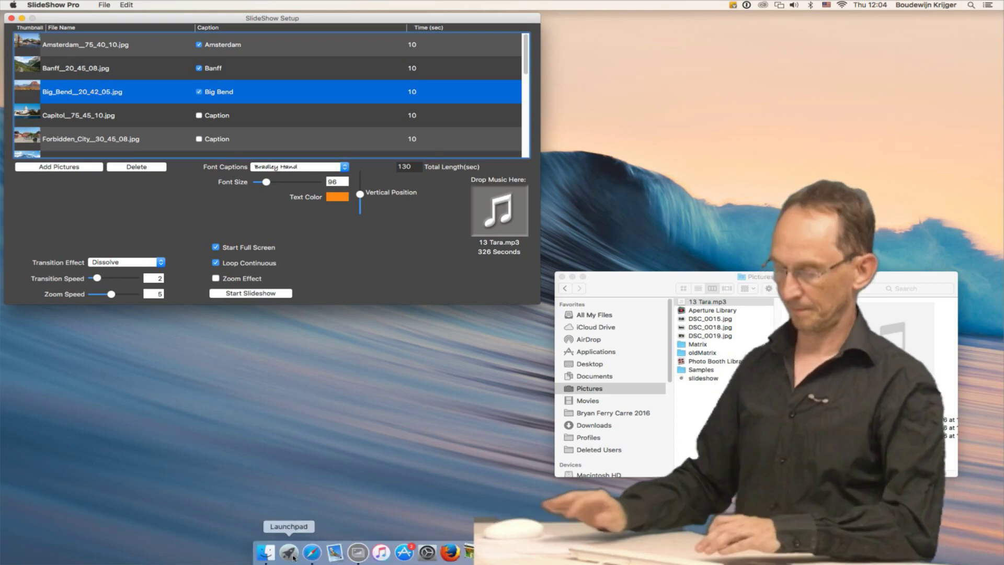
pyautogui.click(289, 552)
# Step: Launch QuickTime Player from a 'qui' search and open a New Screen Recording window, moved down
pyautogui.write('qui')
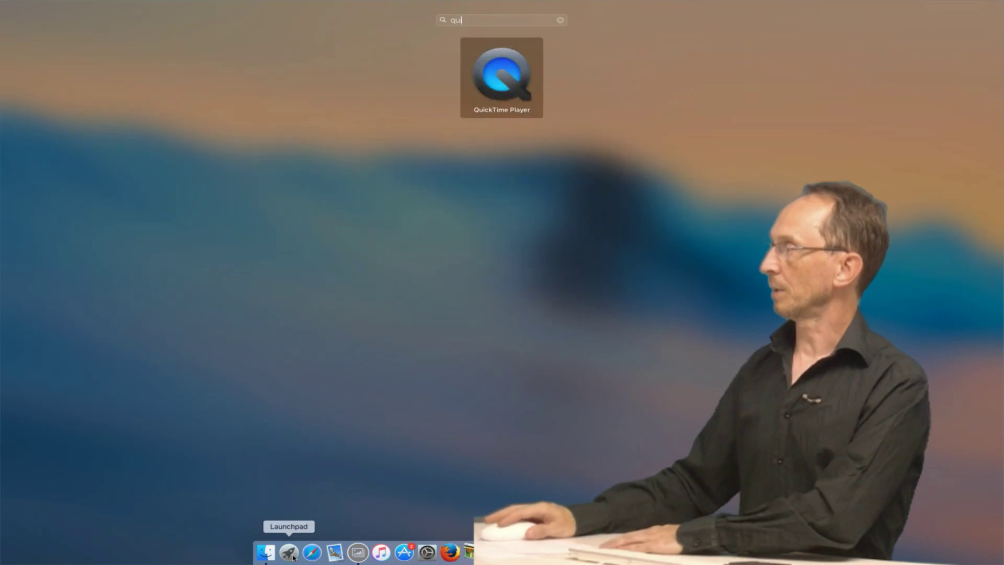
pyautogui.click(505, 84)
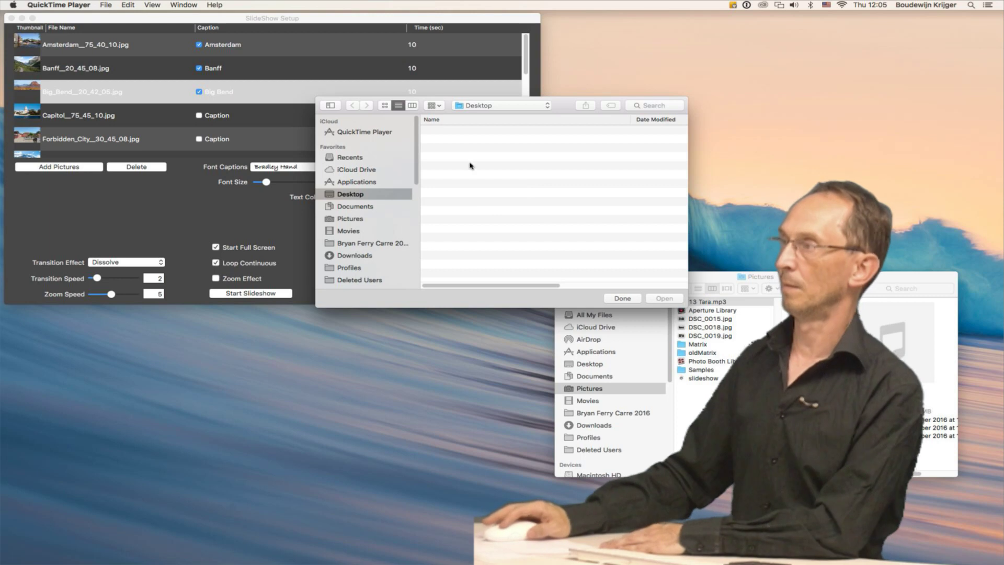
pyautogui.click(105, 6)
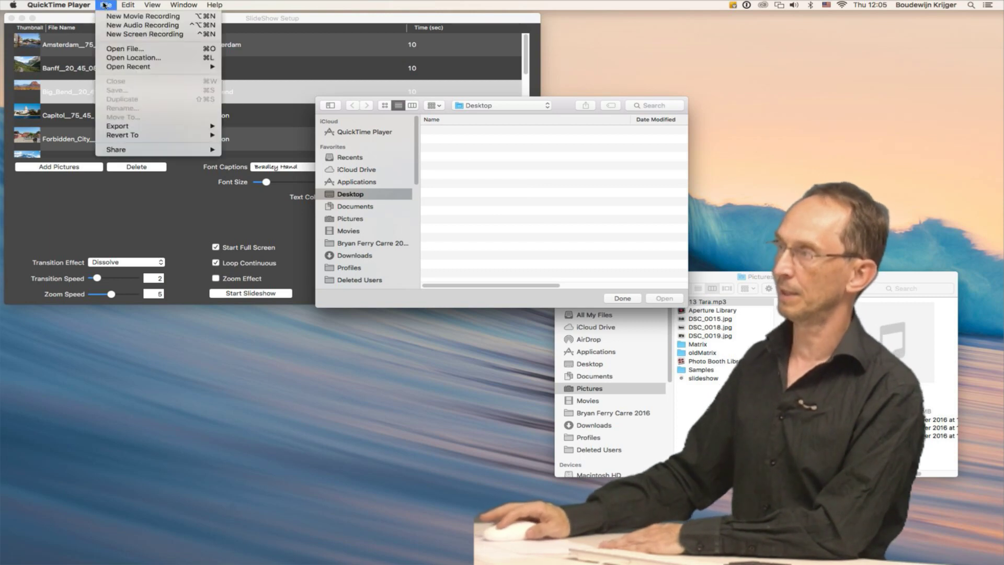
pyautogui.click(121, 35)
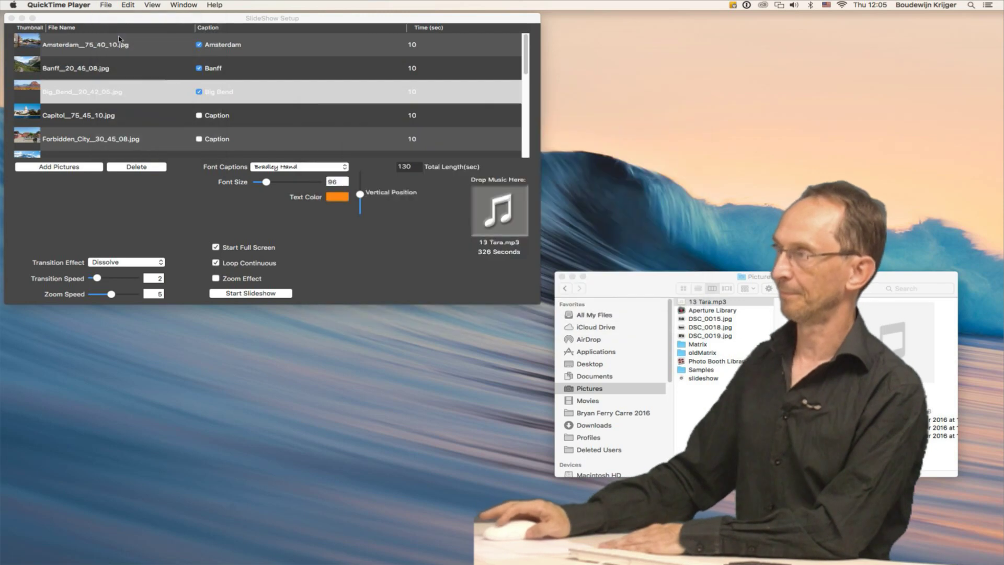
pyautogui.moveTo(133, 44); pyautogui.dragTo(204, 381)
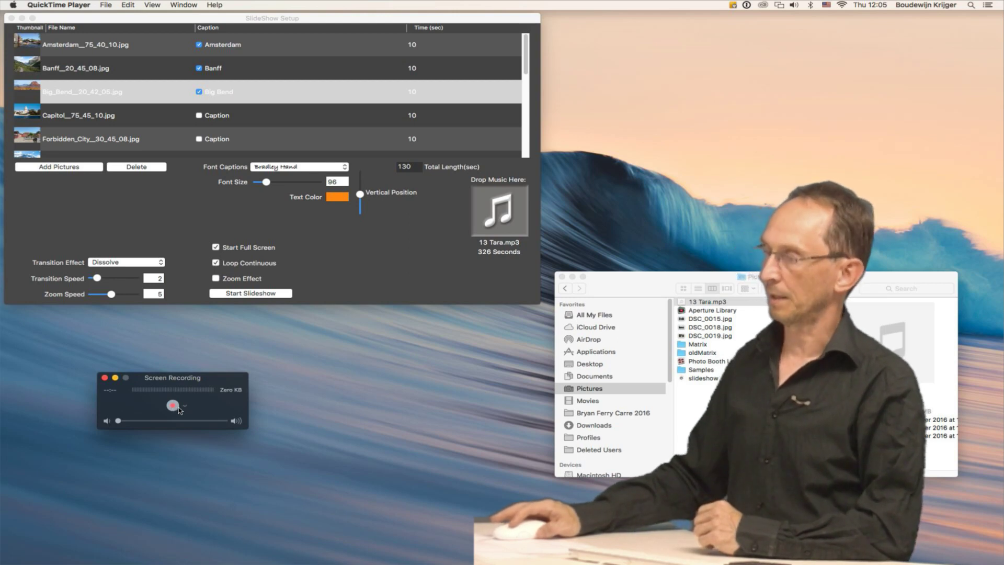
# Step: Start a full-screen QuickTime recording, then return to SlideShow Setup and start the slideshow
pyautogui.click(174, 406)
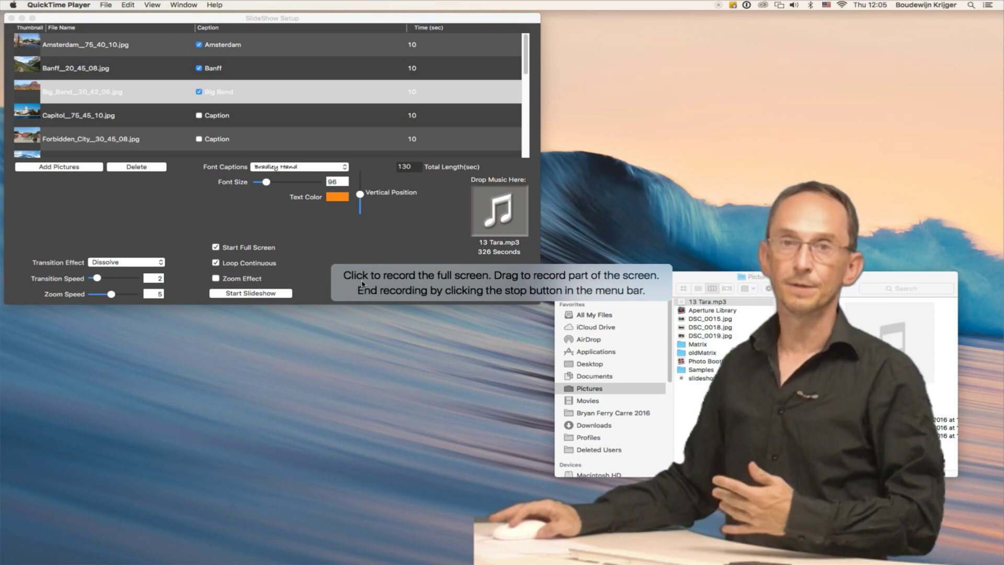
pyautogui.click(322, 331)
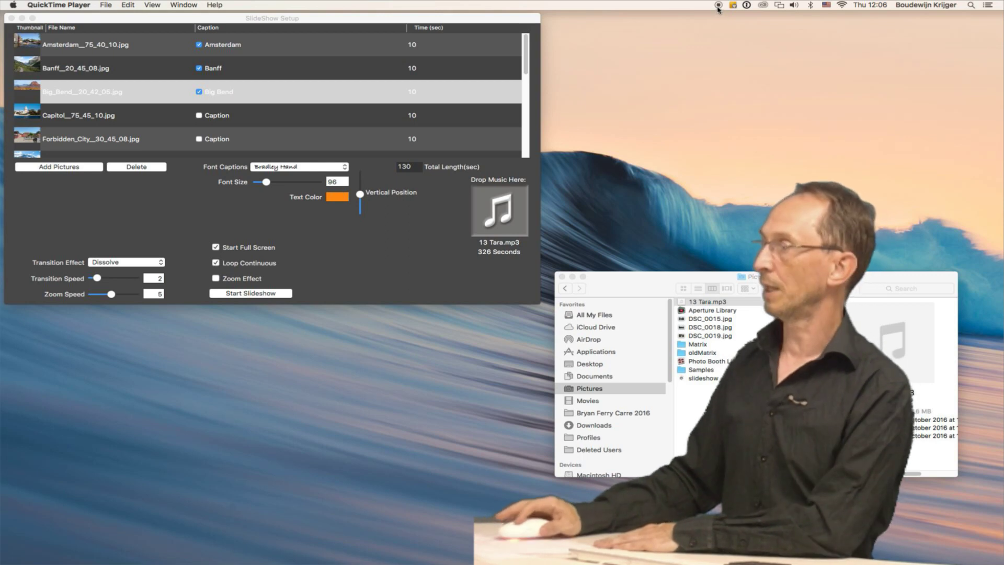
pyautogui.click(264, 294)
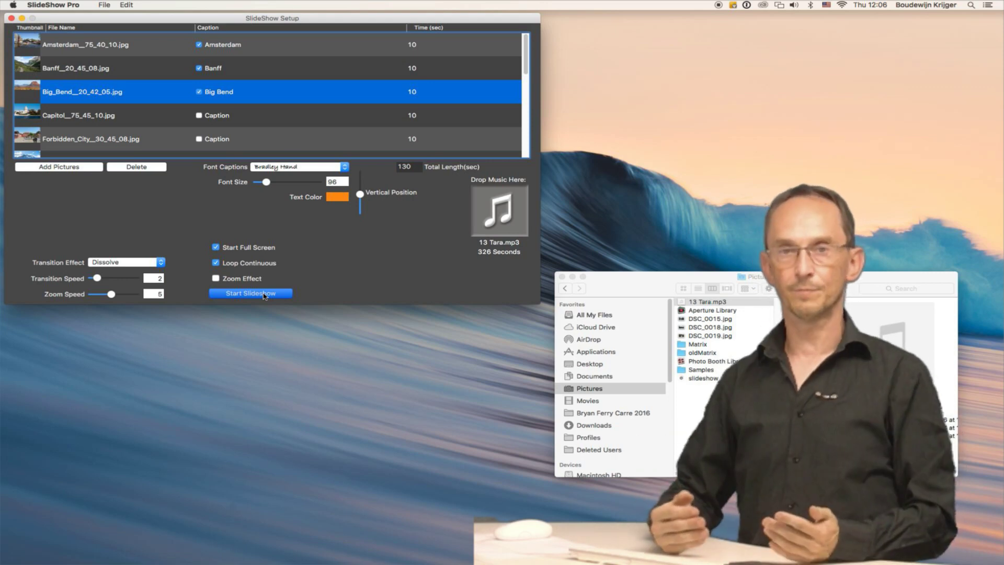
pyautogui.click(251, 294)
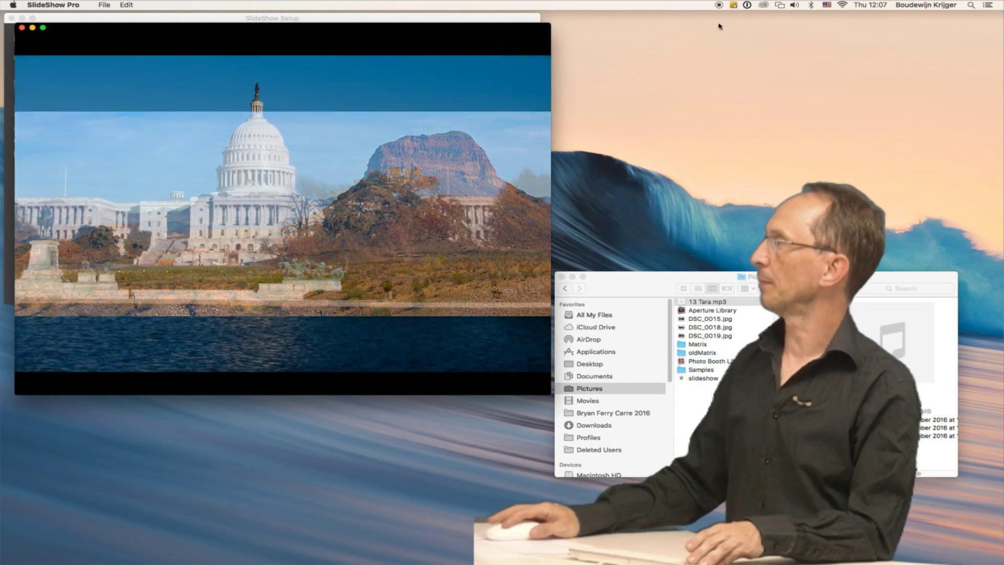
# Step: Stop the screen recording at about 52 seconds and bring SlideShow Setup back in front
pyautogui.click(719, 5)
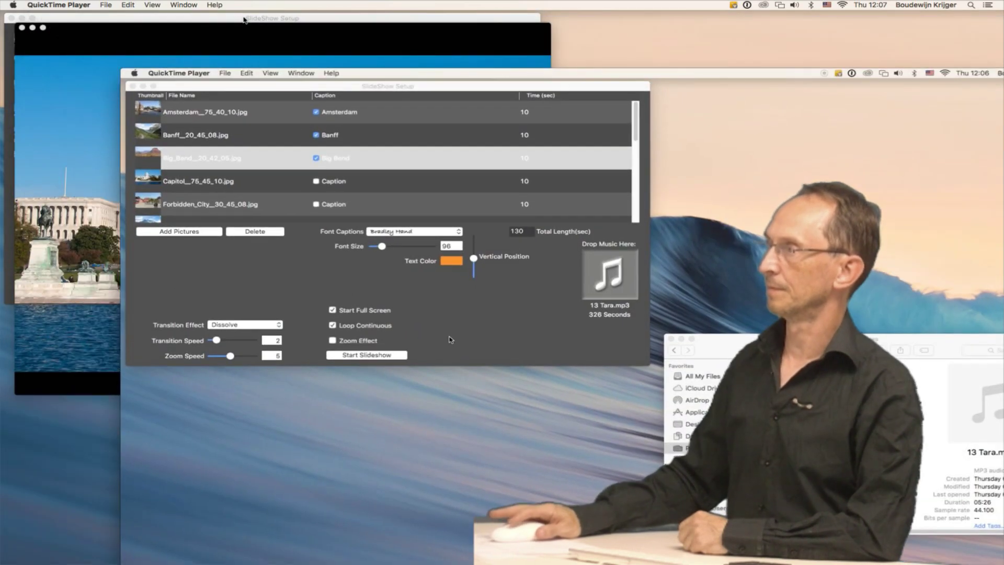
pyautogui.click(236, 21)
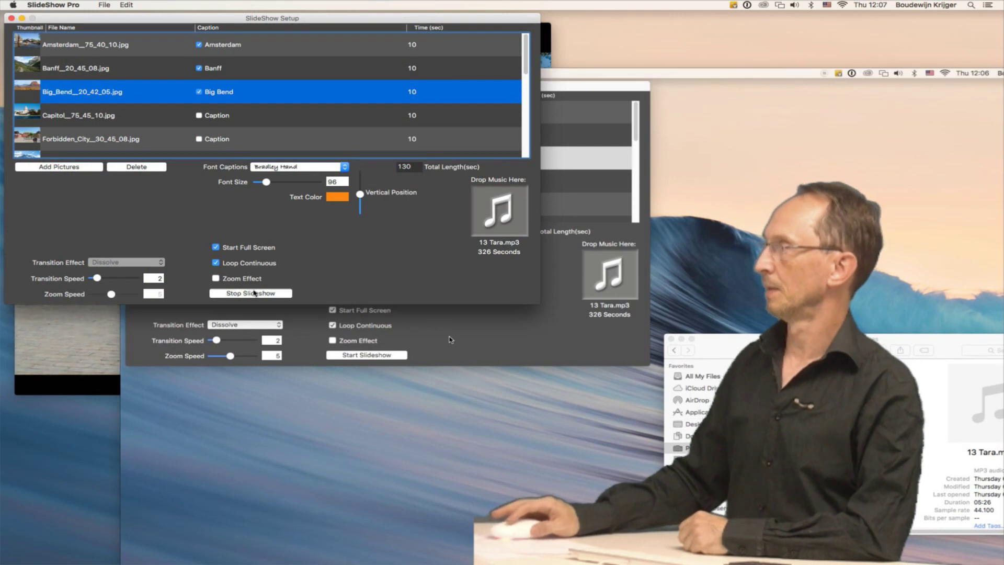
# Step: Stop the slideshow, bring the Untitled recording forward, and open its Edit menu
pyautogui.click(253, 293)
pyautogui.moveTo(692, 75); pyautogui.dragTo(594, 35)
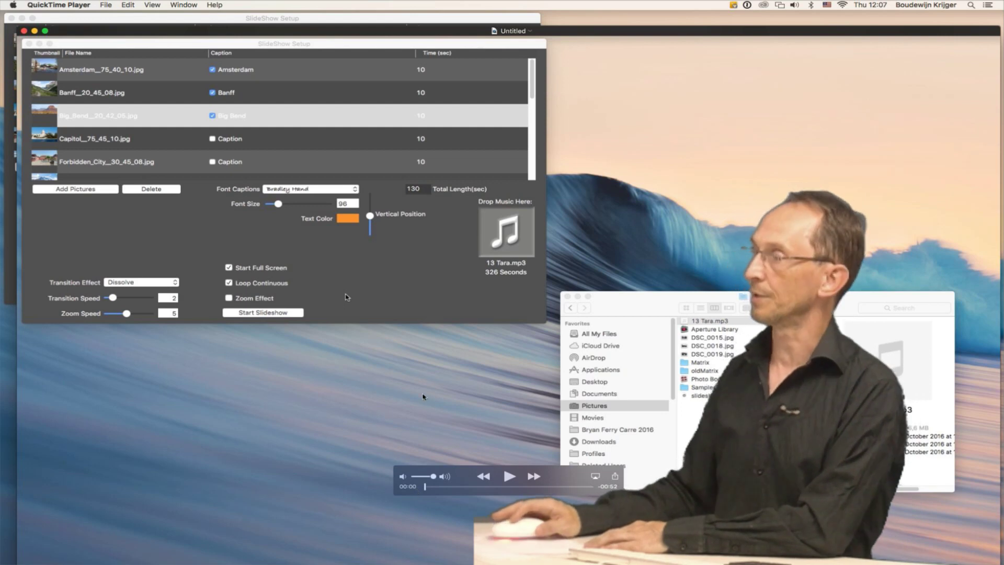
pyautogui.click(127, 5)
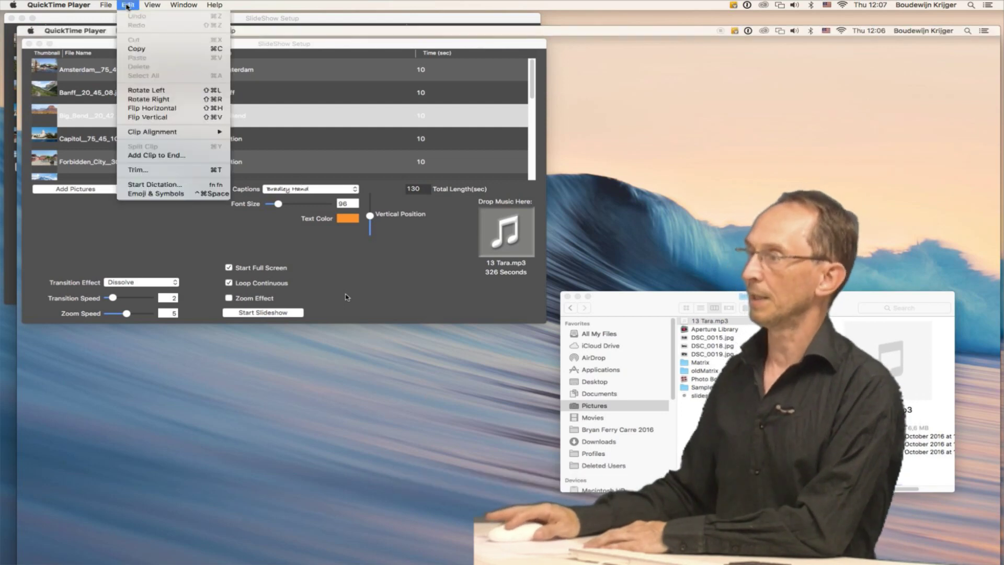
# Step: Trim the Untitled recording to a 23-second clip with the yellow handles and apply it
pyautogui.click(160, 171)
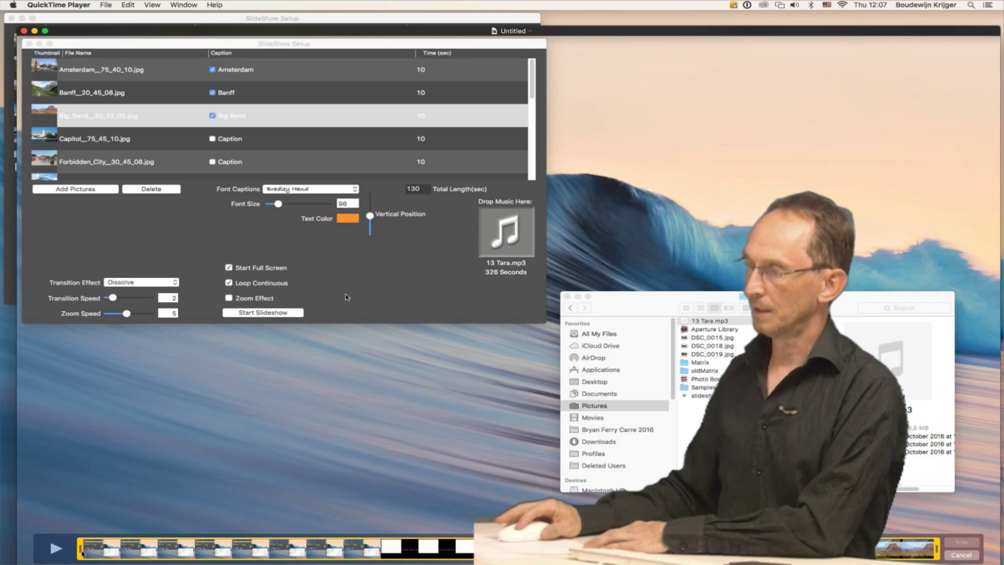
pyautogui.press('space')
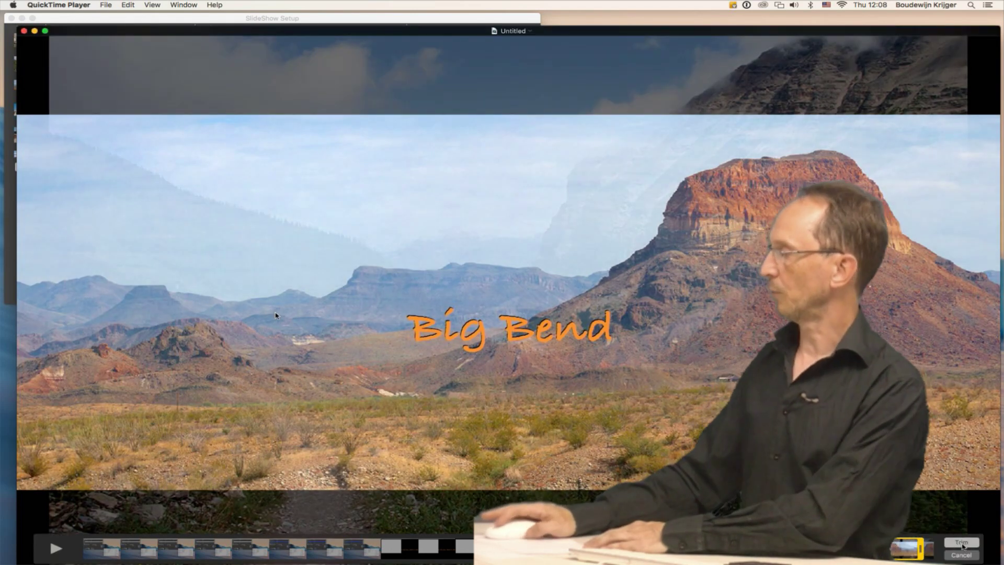
pyautogui.click(963, 544)
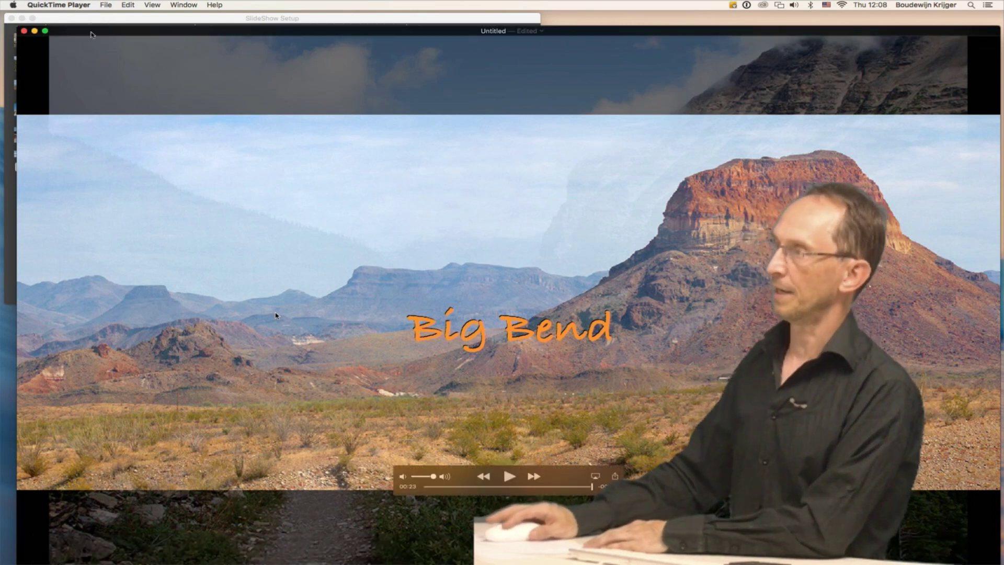
pyautogui.click(105, 6)
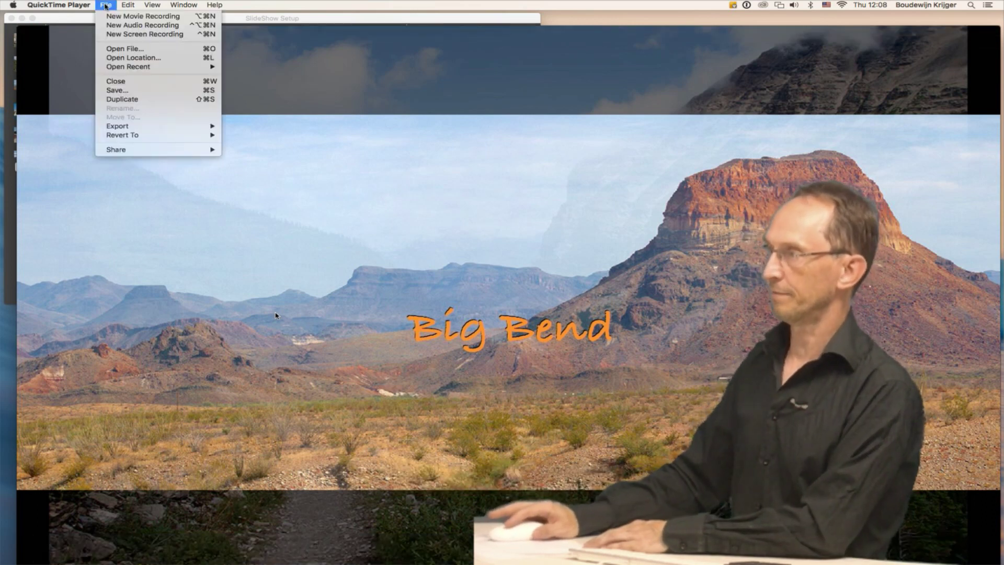
# Step: Save the trimmed movie to the Desktop as 'TestMovie'
pyautogui.click(122, 93)
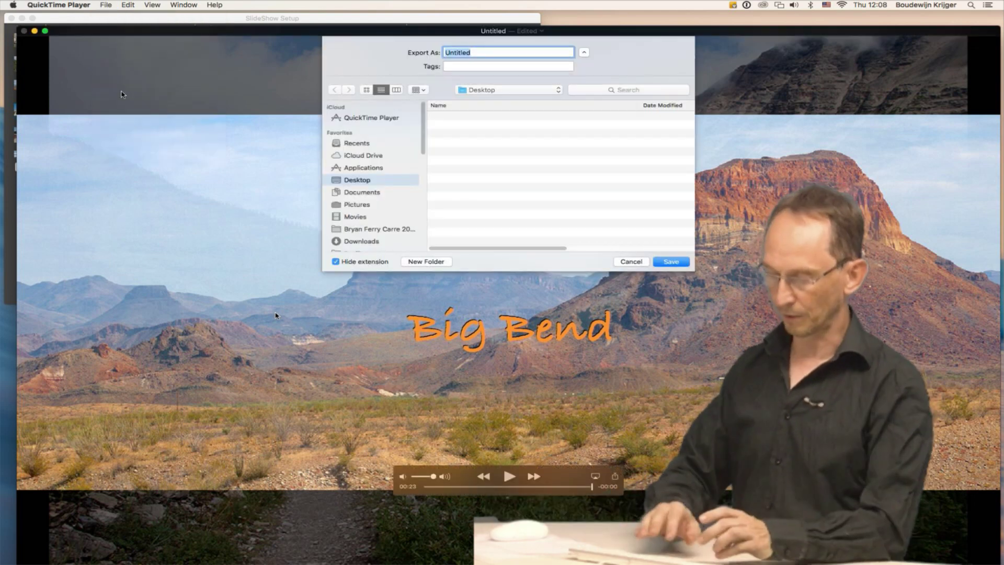
pyautogui.write('TestMovie')
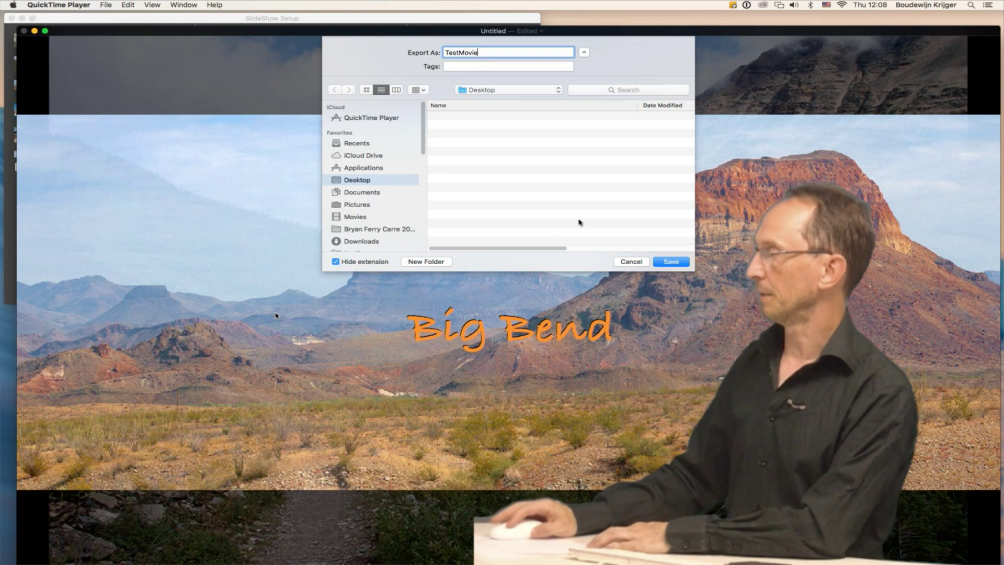
pyautogui.click(670, 263)
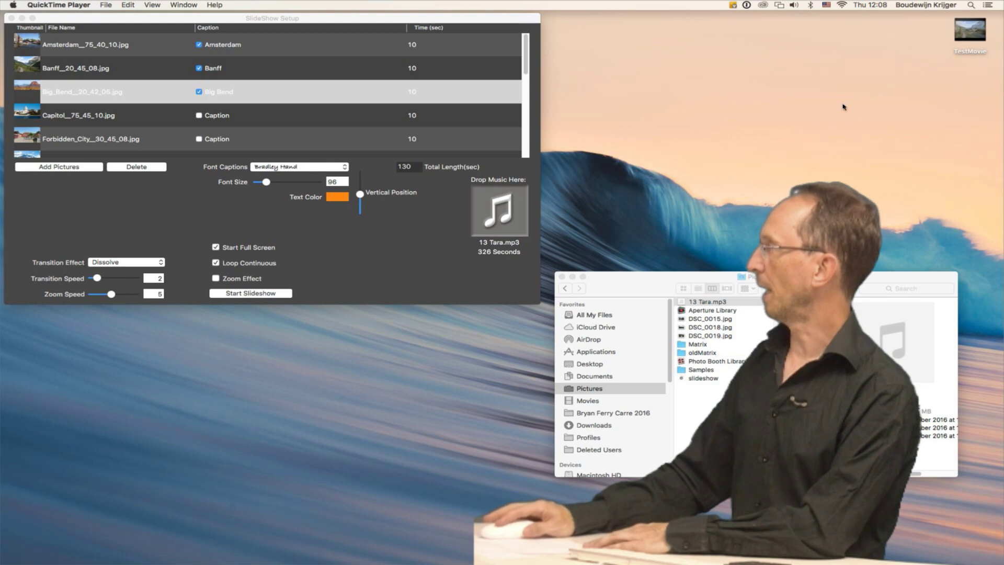
# Step: Move the TestMovie icon lower on the desktop and open it for playback
pyautogui.moveTo(968, 46)
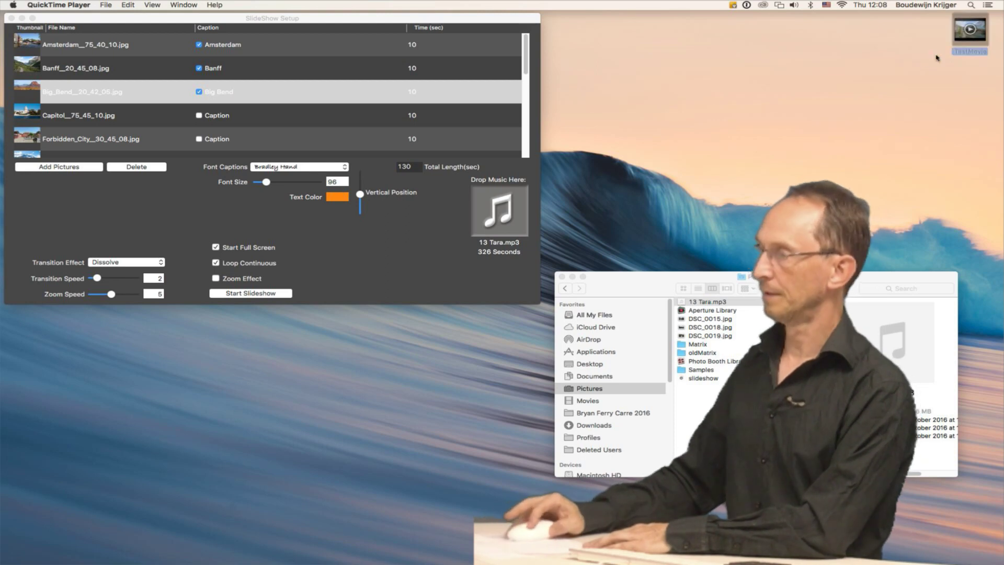
pyautogui.moveTo(970, 30); pyautogui.dragTo(214, 408)
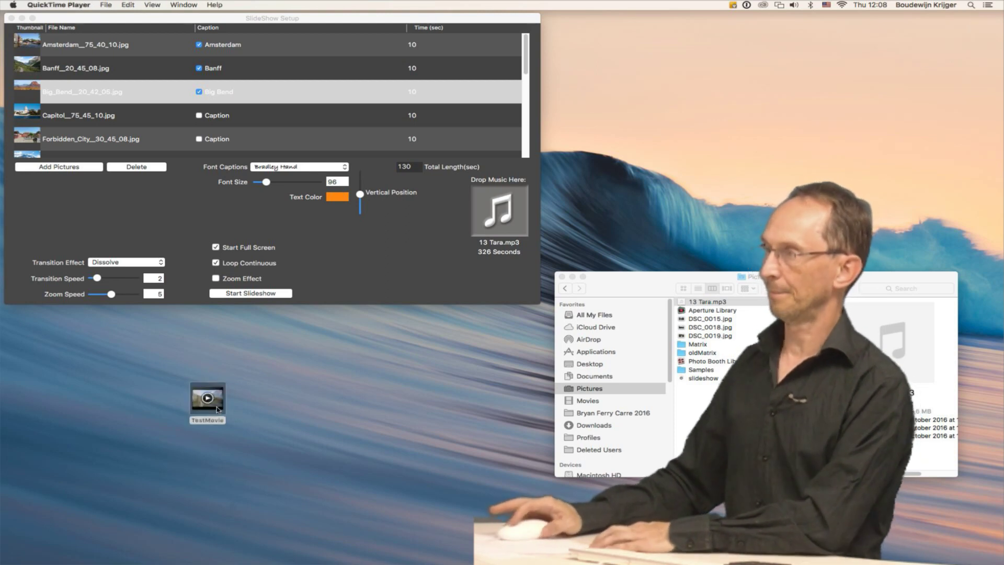
pyautogui.doubleClick(218, 410)
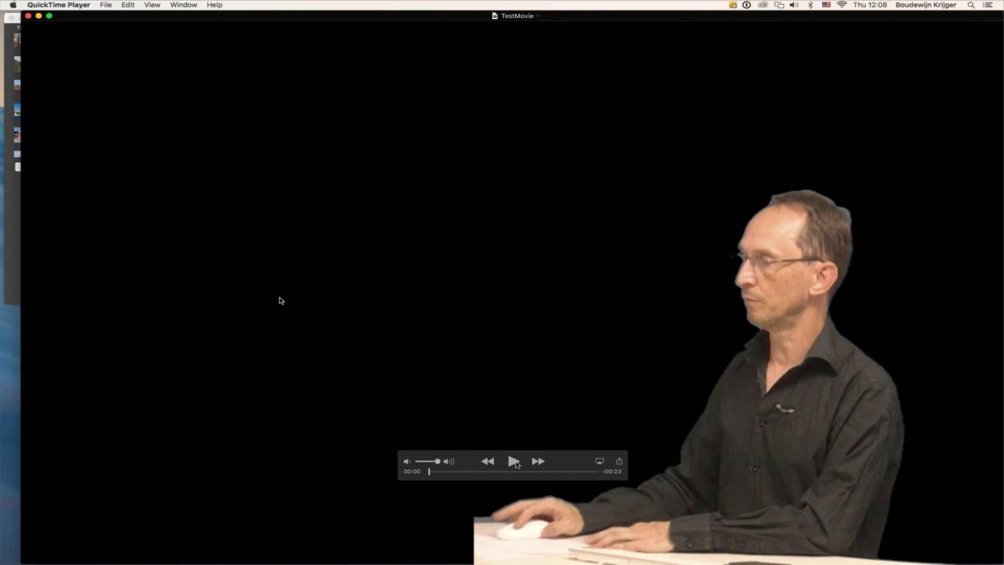
pyautogui.click(514, 461)
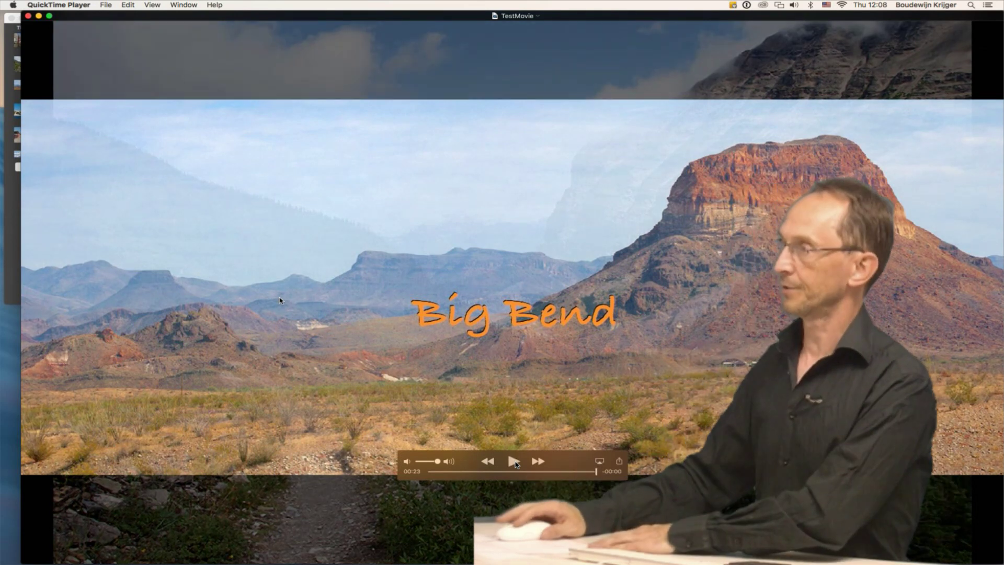
pyautogui.click(27, 16)
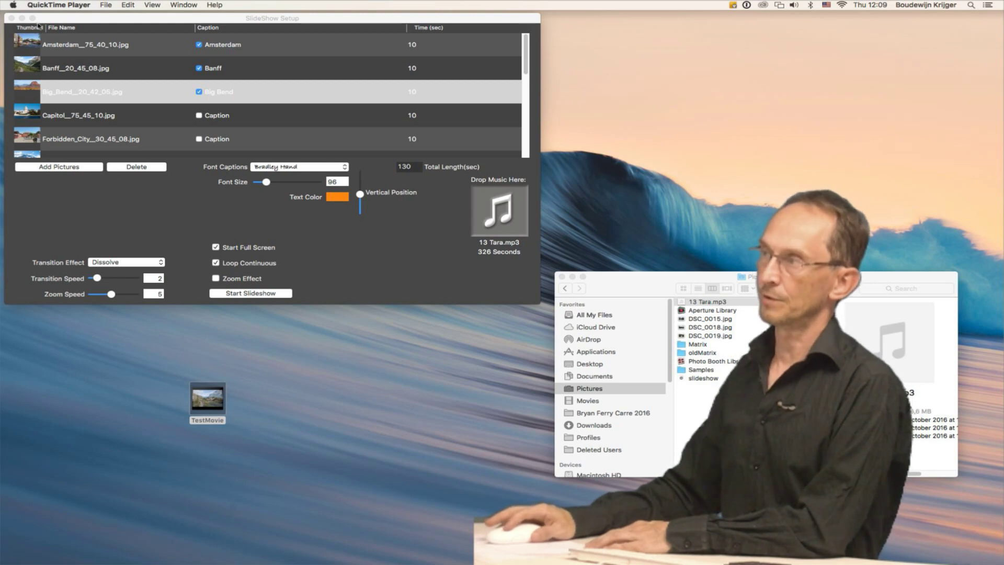
# Step: Set both Sound output and input to Loopback Audio in System Preferences, then close it
pyautogui.click(13, 6)
pyautogui.click(38, 32)
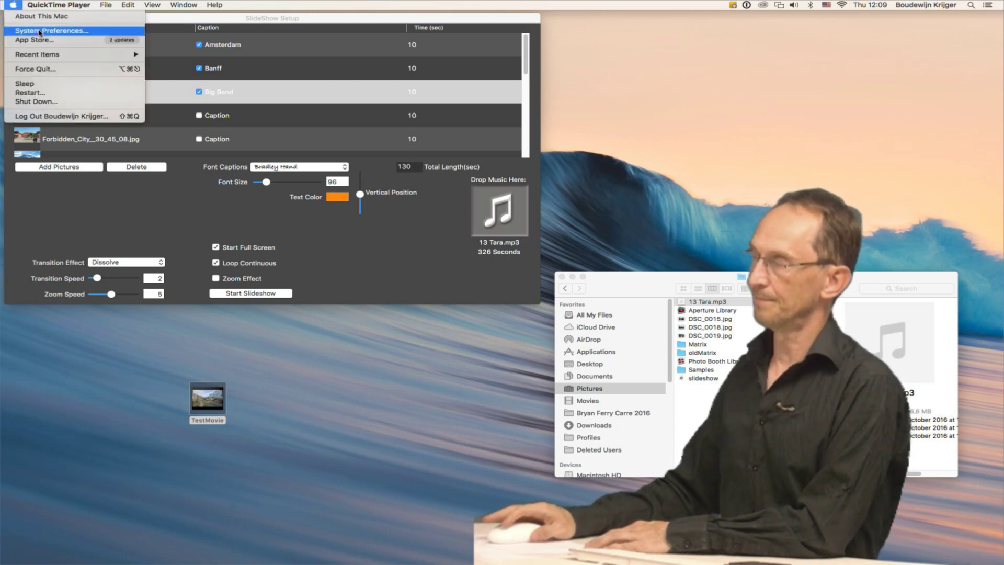
pyautogui.click(459, 105)
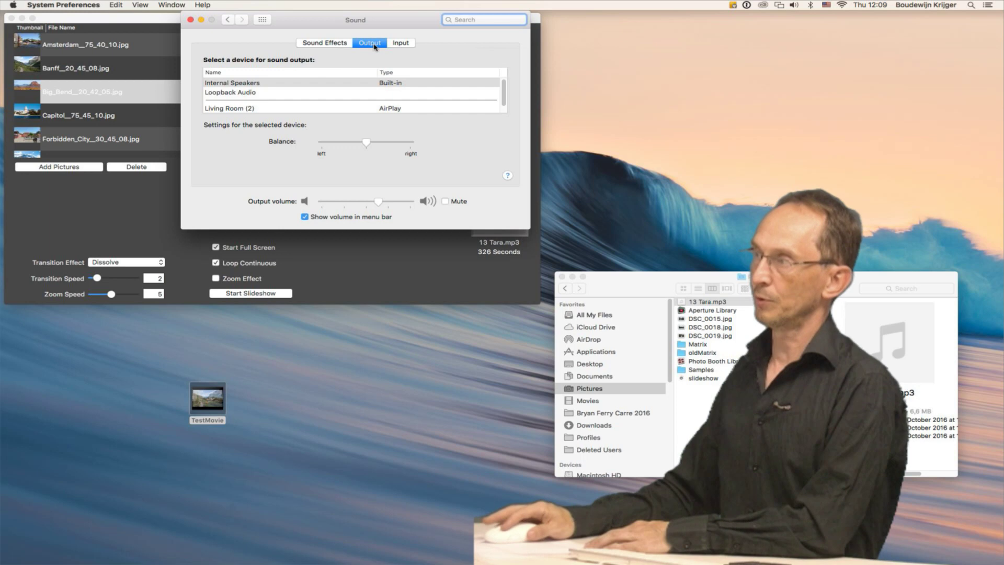
pyautogui.click(242, 93)
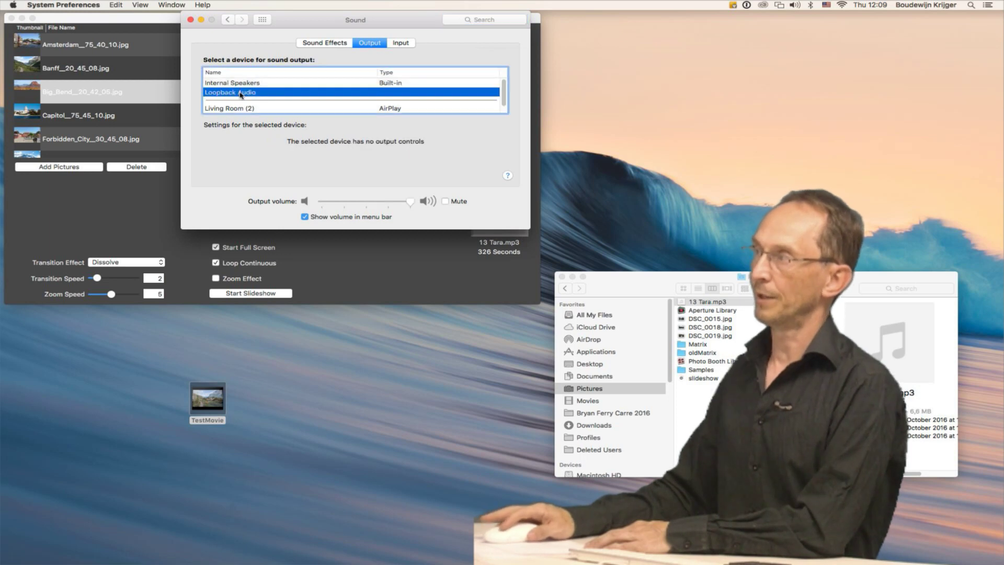
pyautogui.click(400, 44)
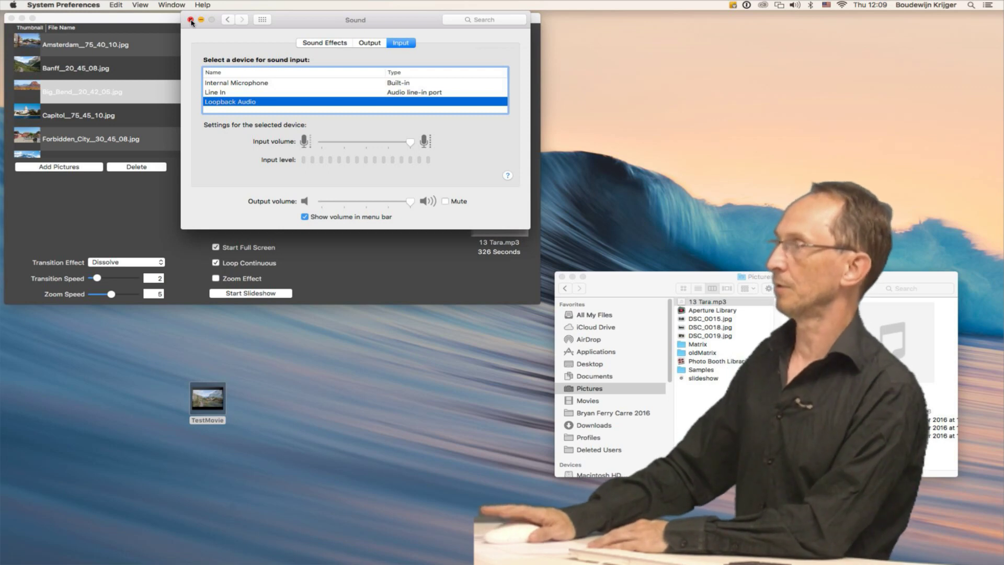
pyautogui.click(190, 20)
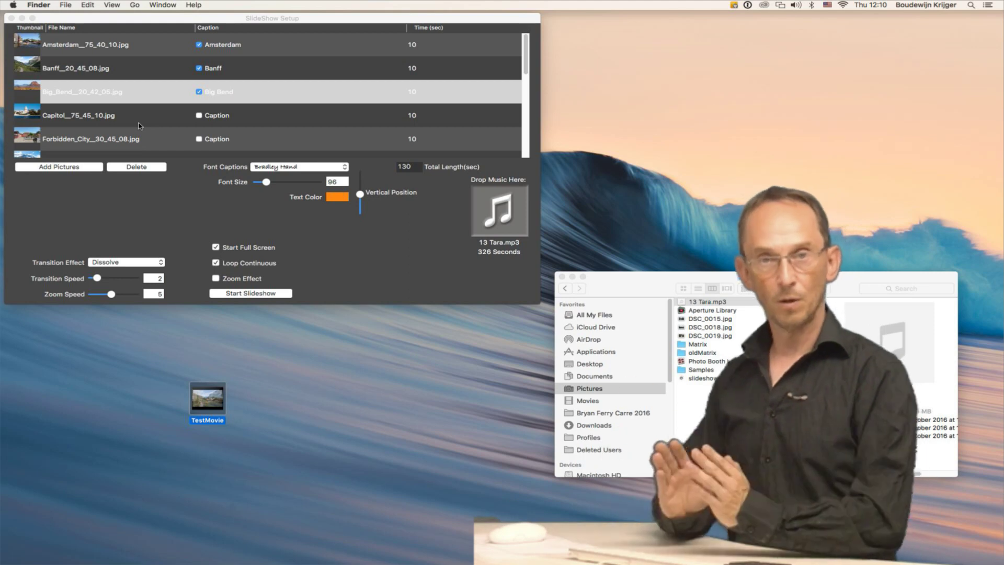
# Step: Turn off Start Full Screen, keep Zoom Effect on, and choose the Random Ripple transition
pyautogui.click(215, 249)
pyautogui.click(216, 248)
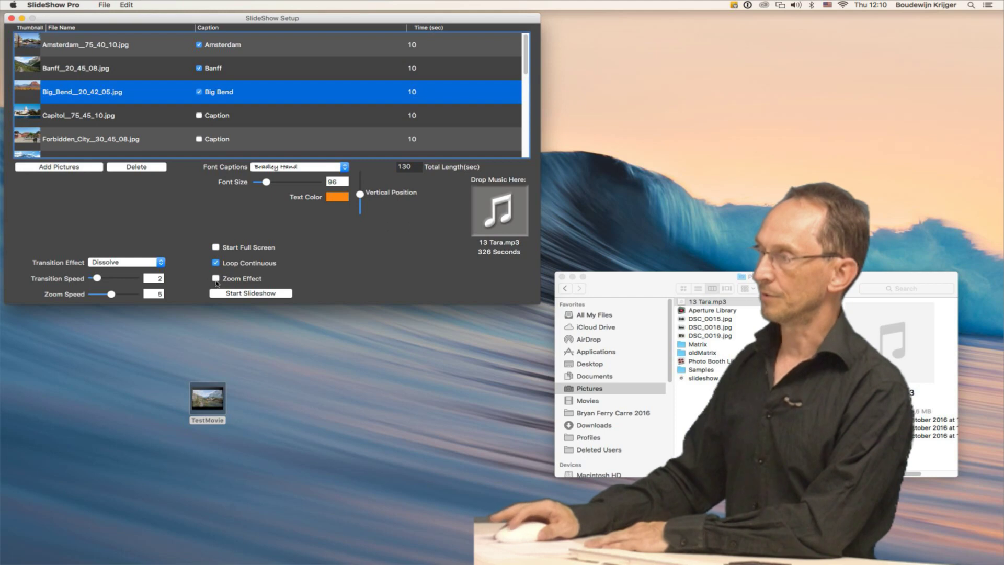
pyautogui.click(127, 268)
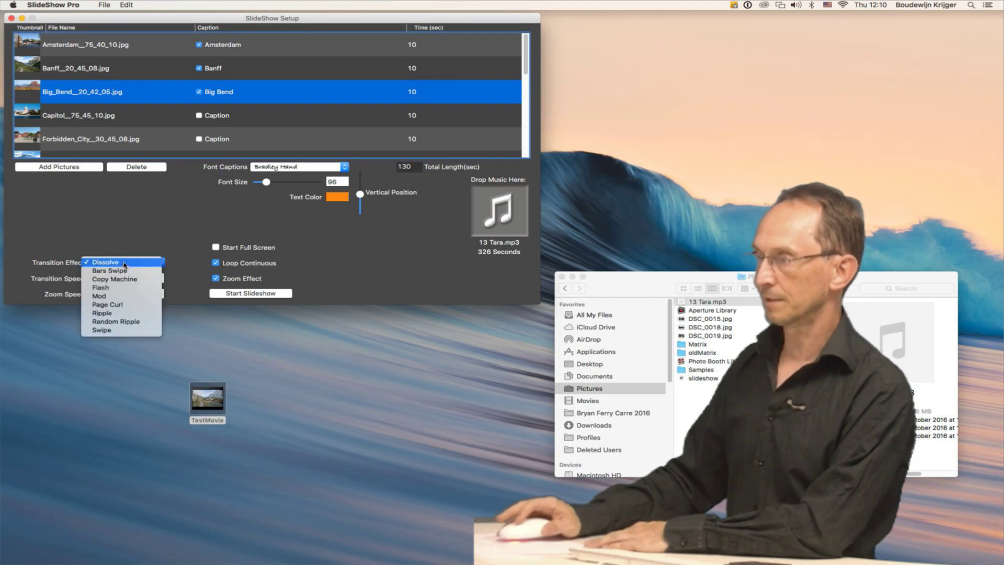
pyautogui.click(130, 322)
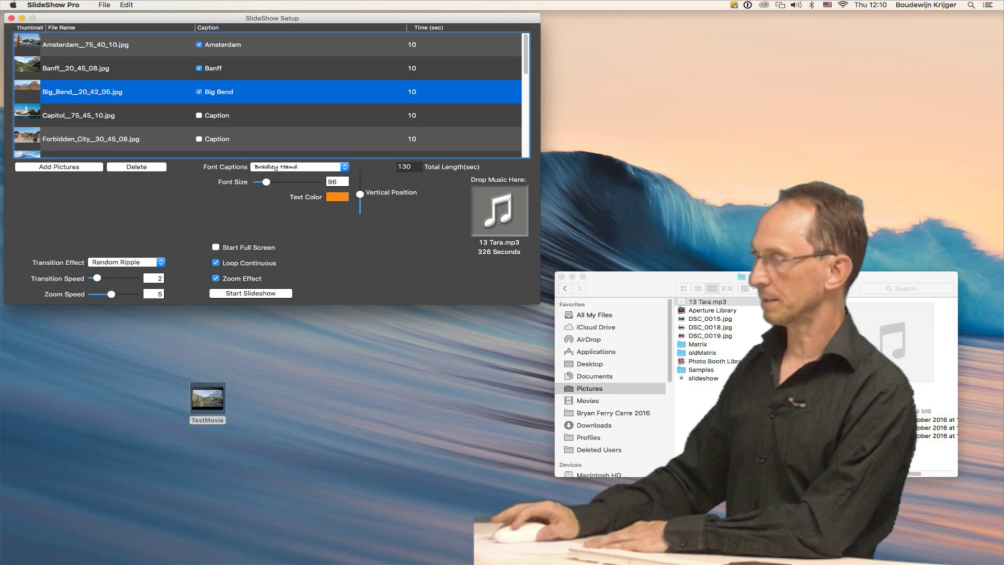
# Step: Launch QuickTime Player via a 'qui' search and open a New Screen Recording, moved aside
pyautogui.click(290, 554)
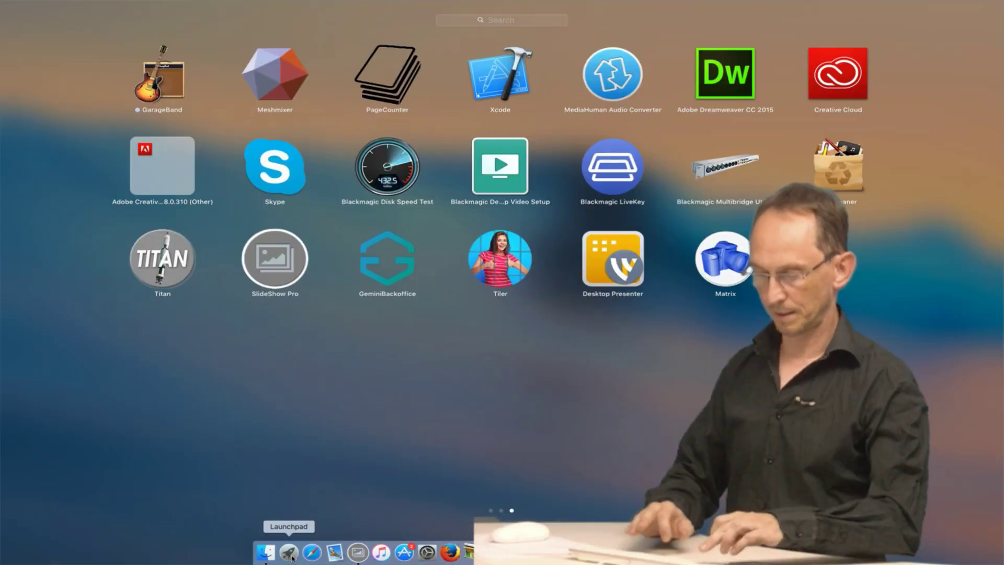
pyautogui.write('qui')
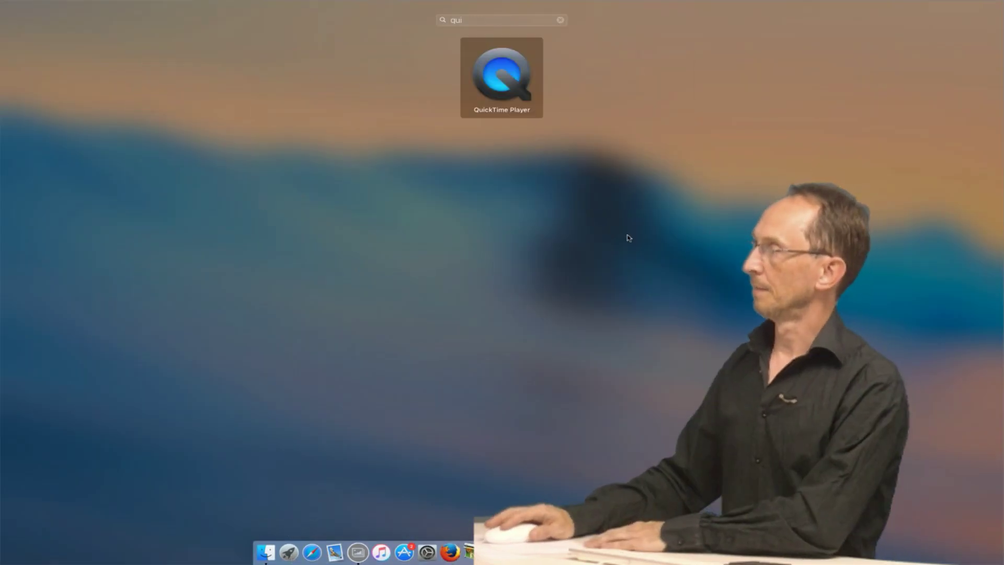
pyautogui.press('Return')
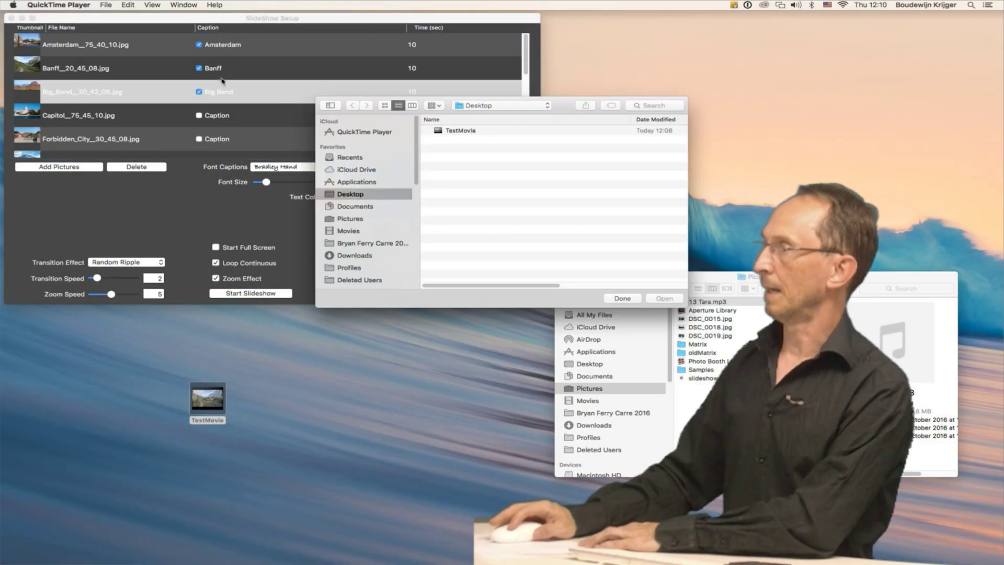
pyautogui.click(109, 5)
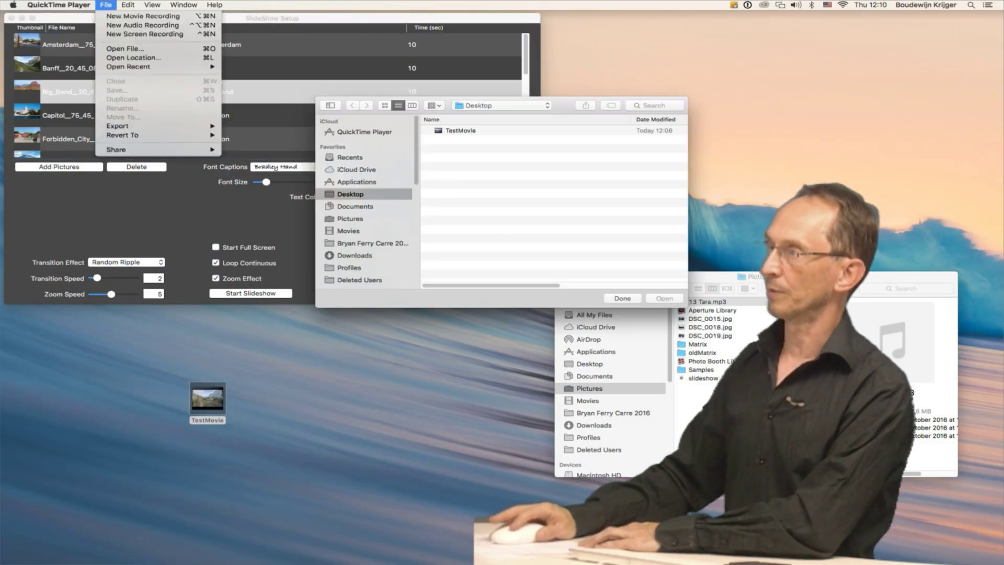
pyautogui.click(120, 35)
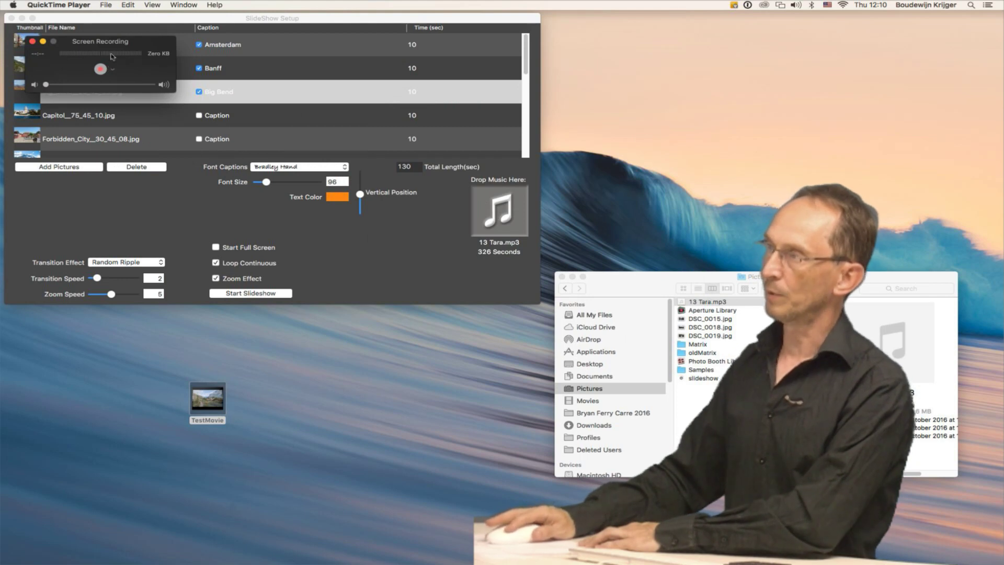
pyautogui.moveTo(113, 43); pyautogui.dragTo(651, 90)
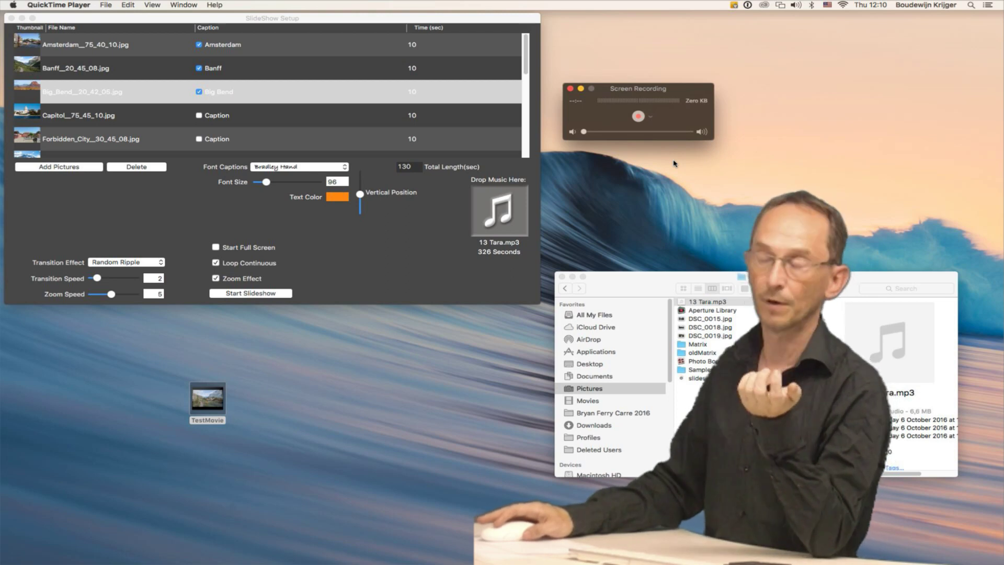
# Step: Start the slideshow and limit the screen recording area to the slideshow window
pyautogui.click(263, 296)
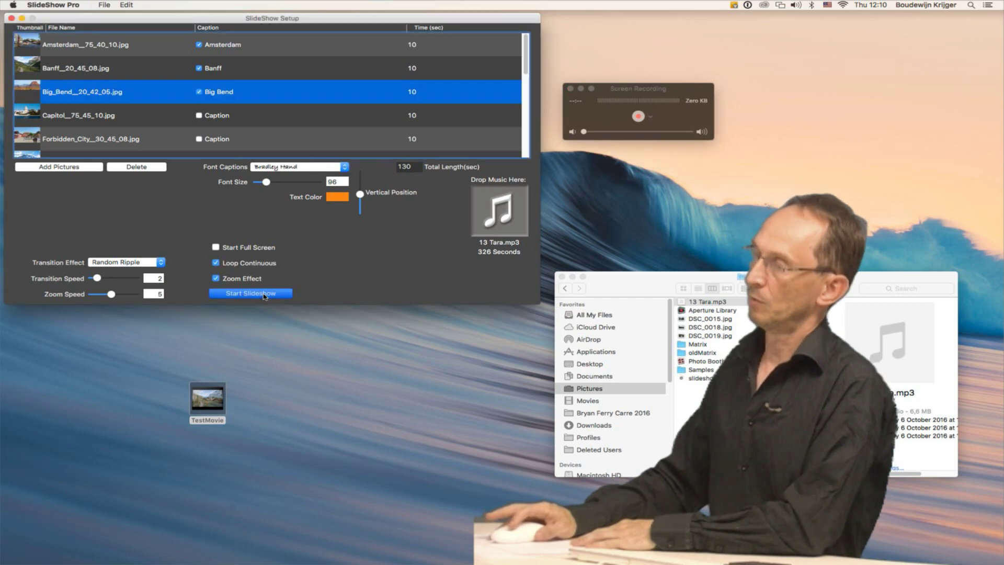
pyautogui.click(256, 295)
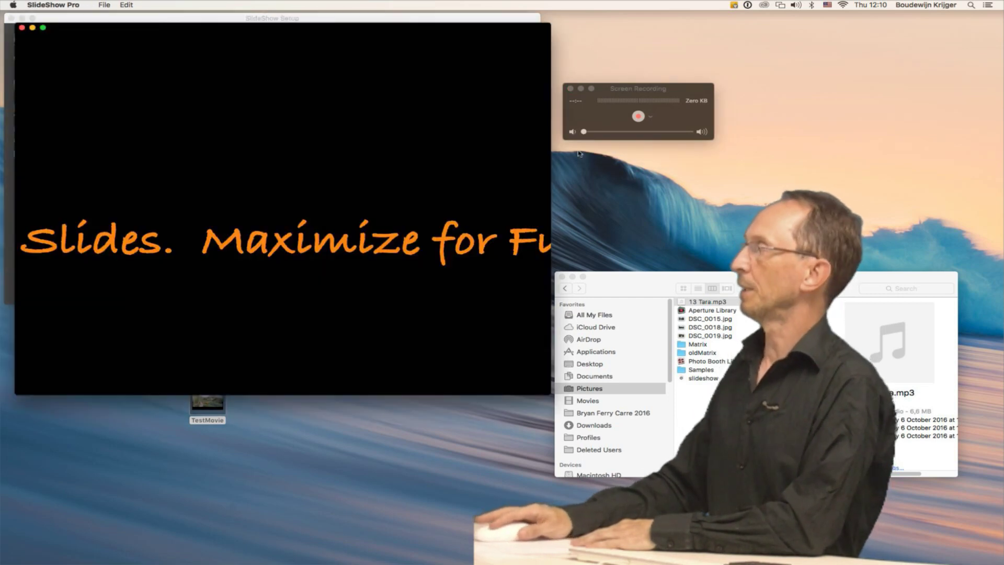
pyautogui.click(638, 118)
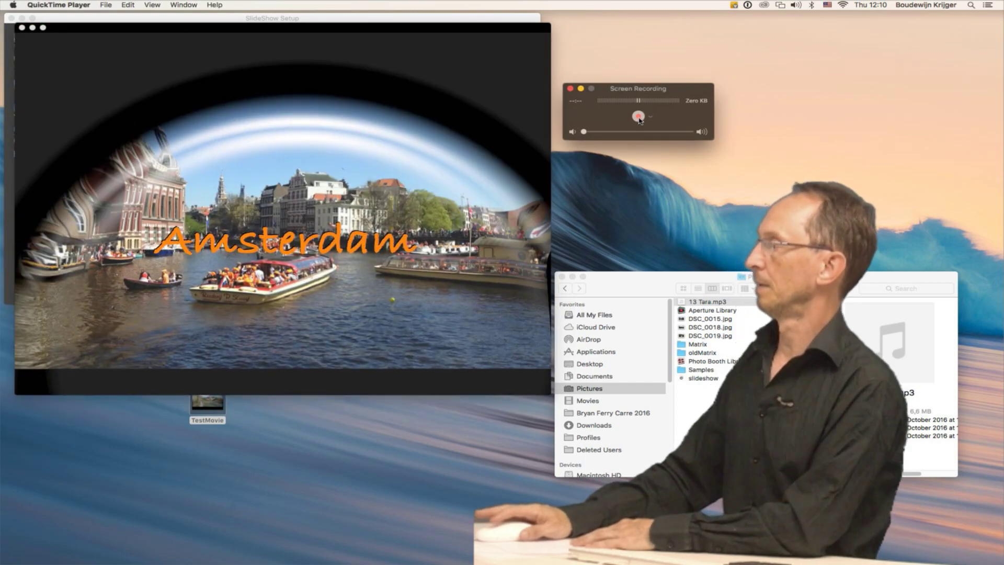
pyautogui.click(638, 117)
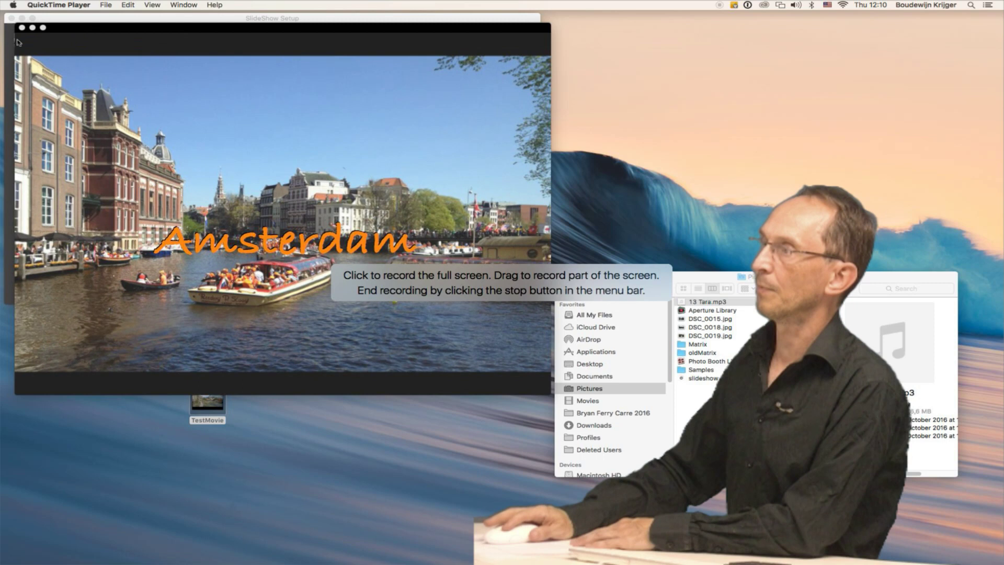
pyautogui.moveTo(17, 39); pyautogui.dragTo(546, 391)
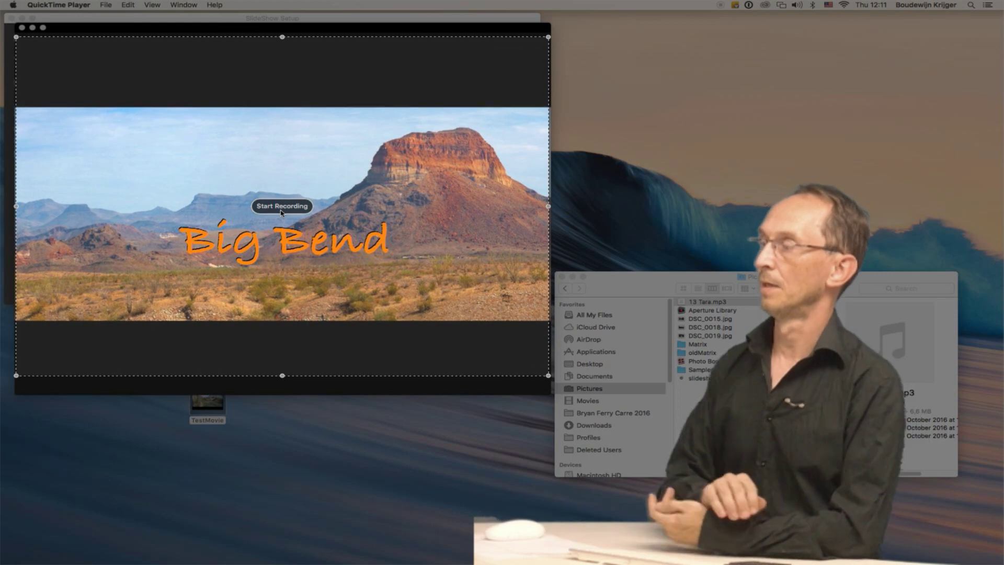
# Step: Record 18 seconds of the Random Ripple slideshow, stop, and move the Untitled movie window left
pyautogui.click(282, 206)
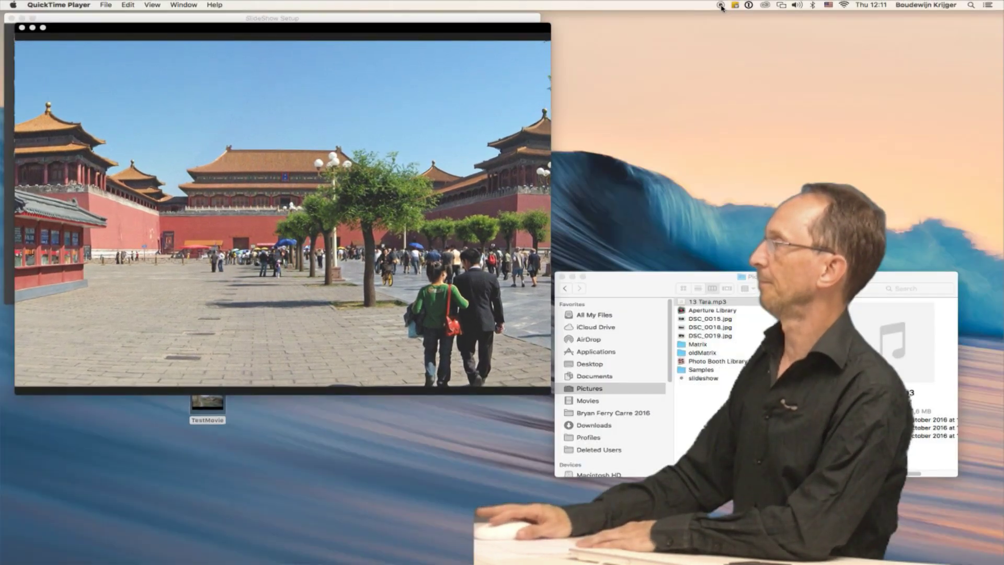
pyautogui.click(721, 5)
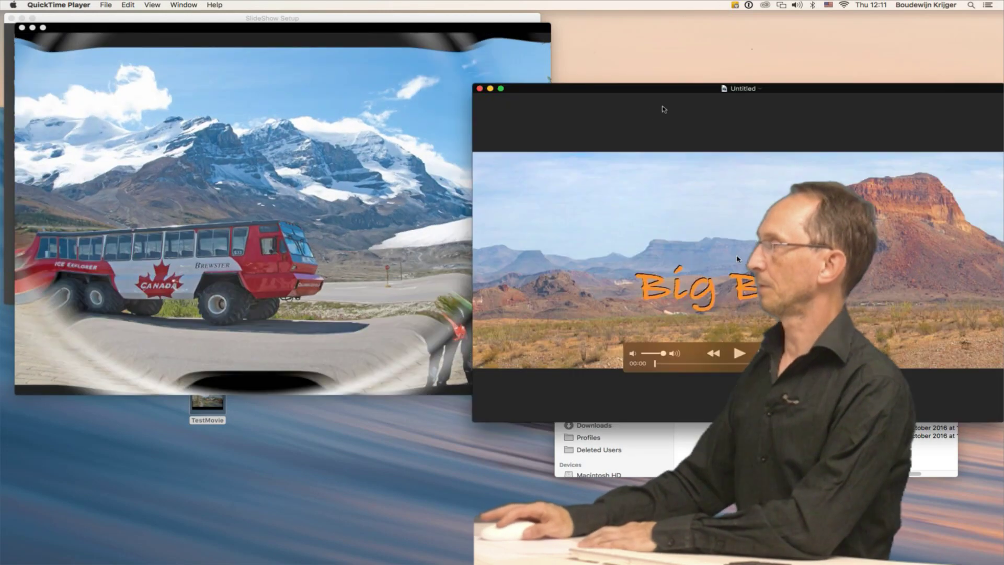
pyautogui.moveTo(664, 109); pyautogui.dragTo(330, 163)
# Step: Stop the slideshow and switch Sound output from Loopback Audio to Internal Speakers in System Preferences
pyautogui.click(126, 18)
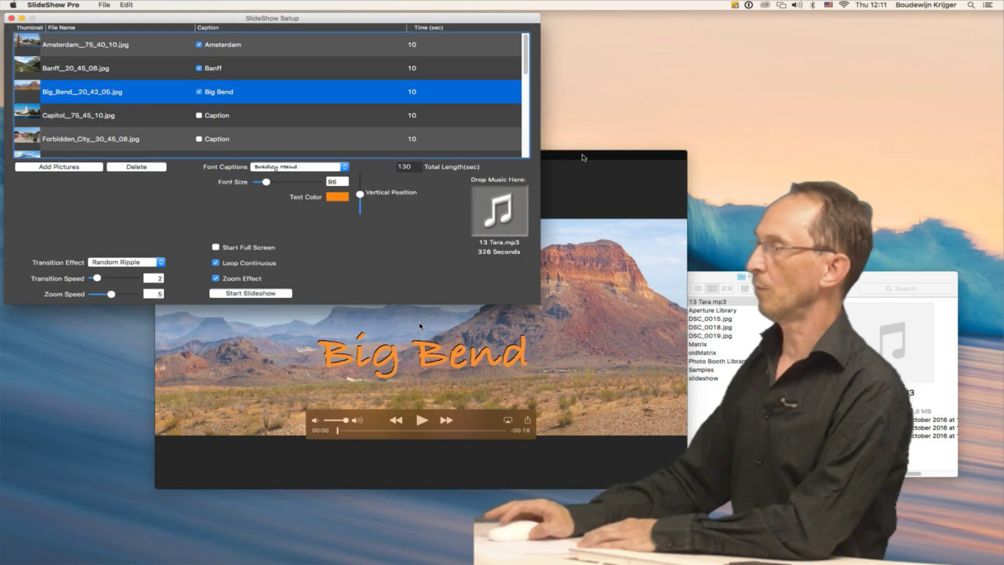
pyautogui.click(583, 165)
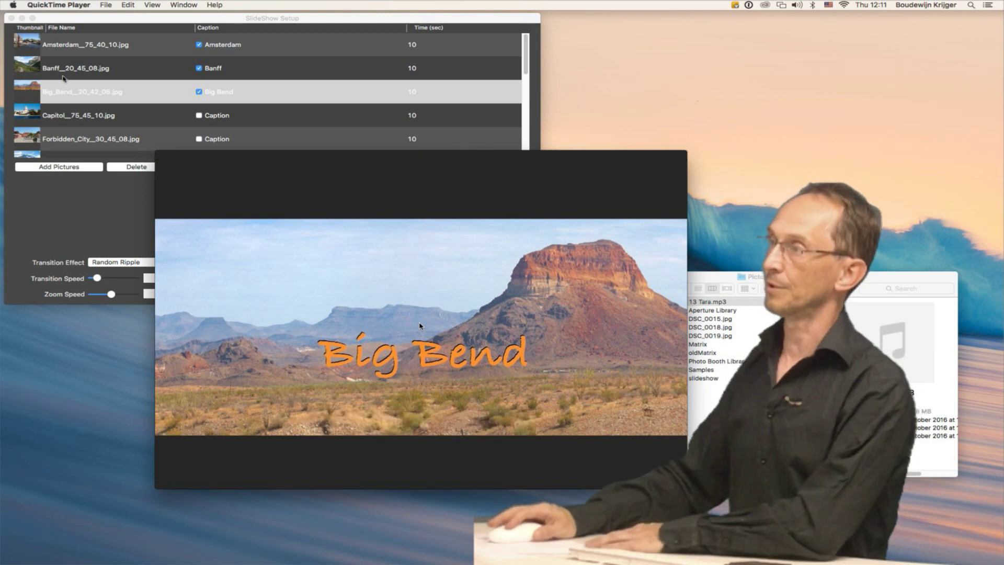
pyautogui.hotkey('ctrl', 'F2')
pyautogui.press('Return')
pyautogui.press('Down')
pyautogui.press('Down')
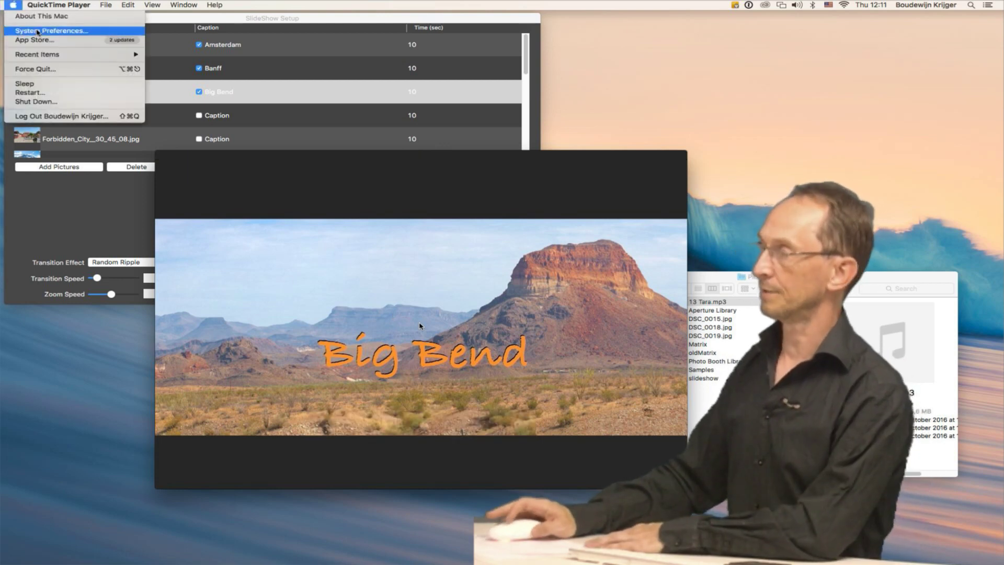
pyautogui.press('Return')
pyautogui.click(463, 108)
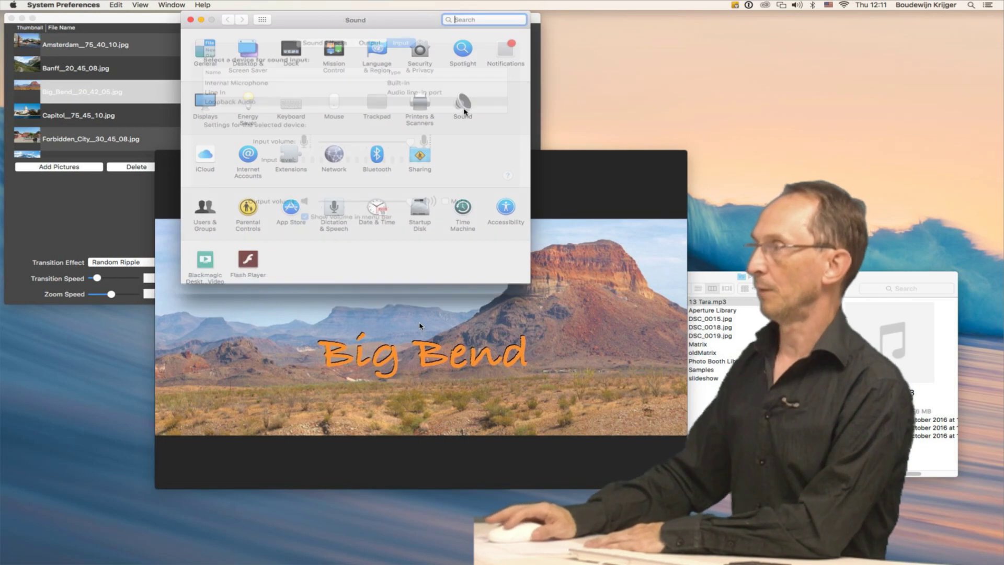
pyautogui.click(377, 44)
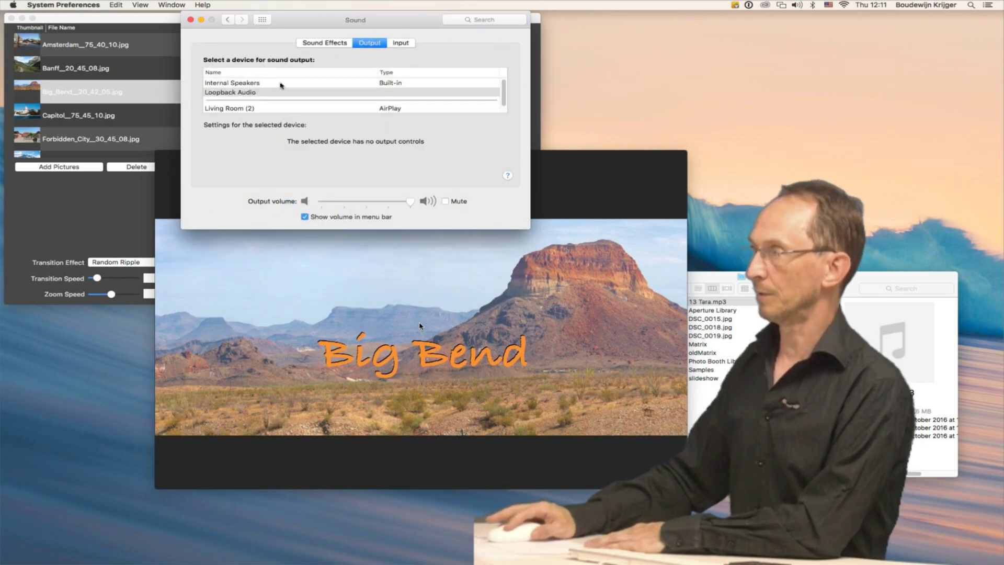
pyautogui.click(284, 83)
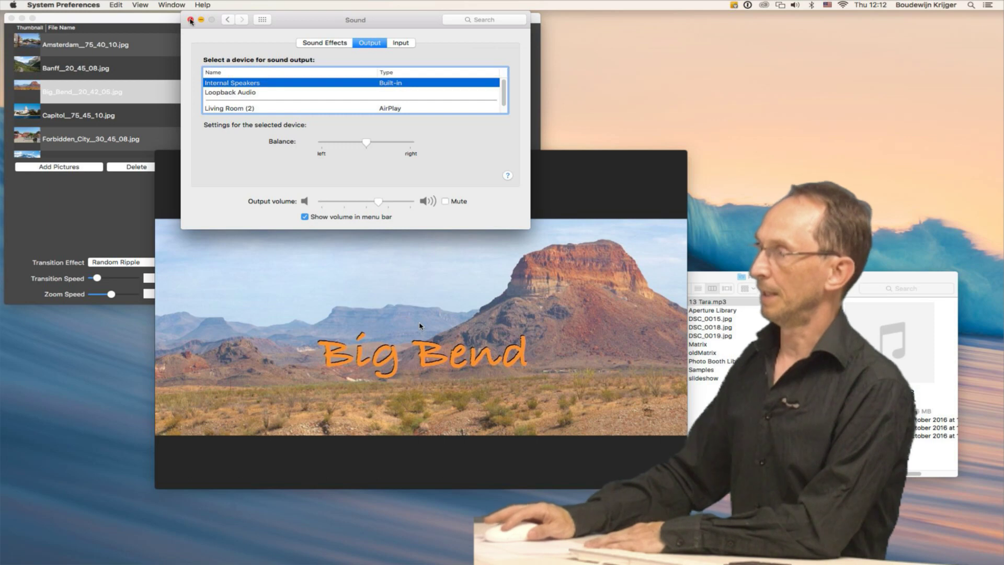
pyautogui.click(191, 20)
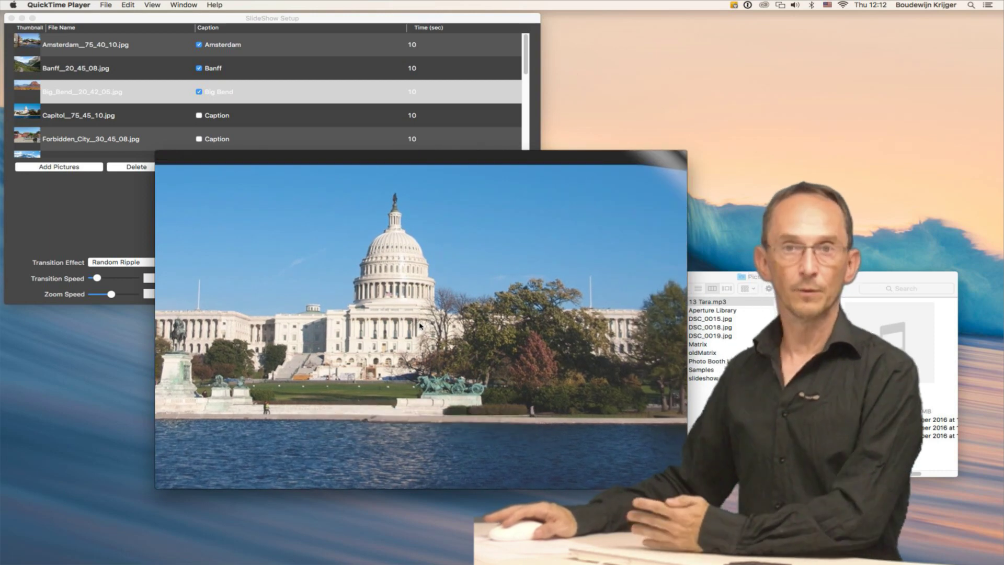
# Step: Pause the Untitled recording's playback at 00:13 on the Capitol slide
pyautogui.moveTo(425, 427)
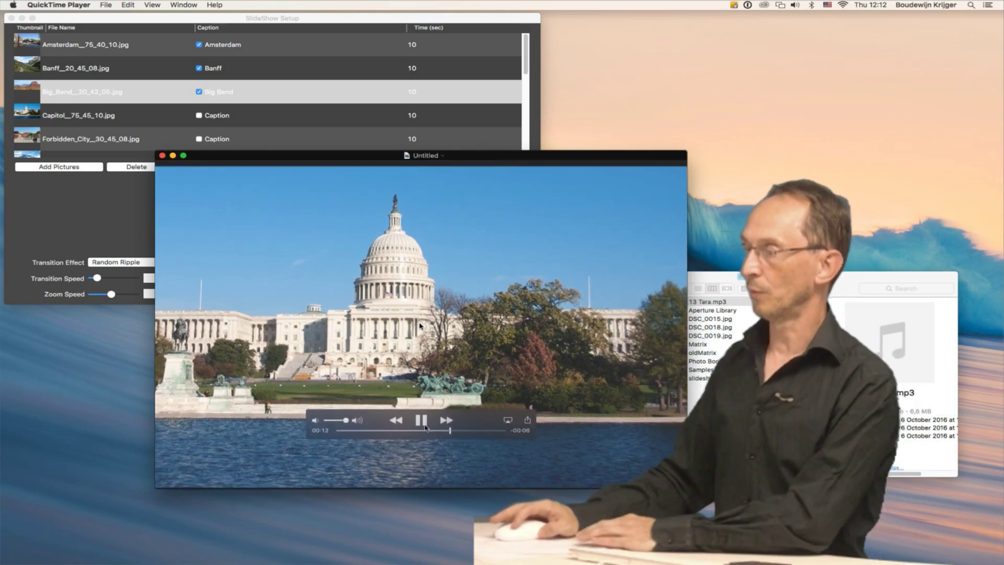
pyautogui.click(421, 420)
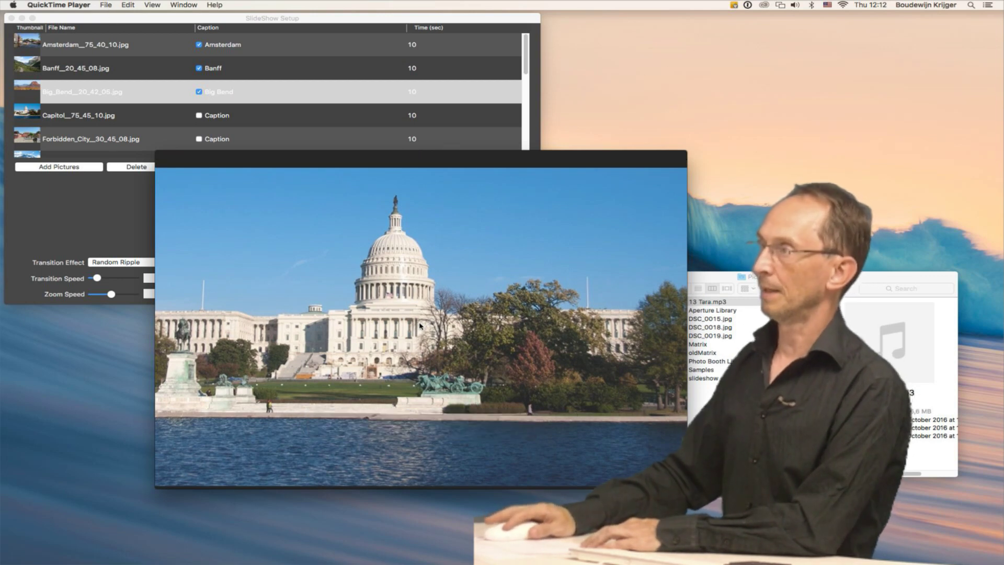
pyautogui.click(128, 4)
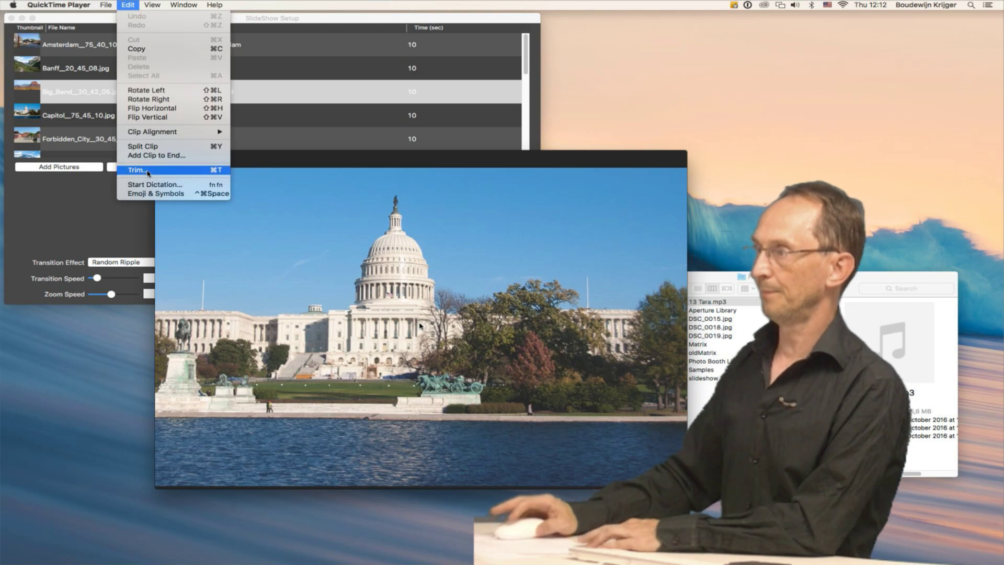
# Step: Trim the first four seconds and a little of the end off the recording
pyautogui.click(138, 169)
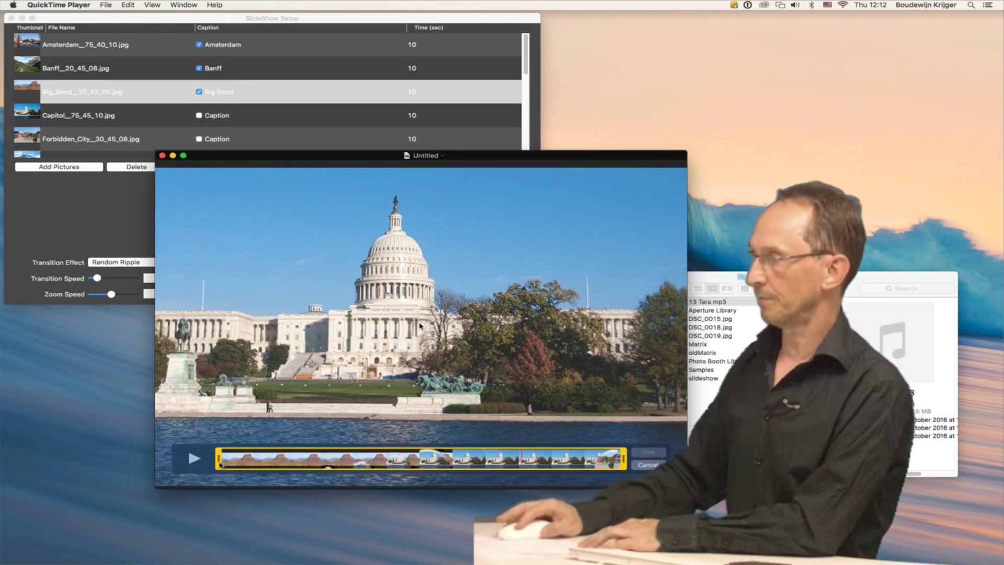
pyautogui.moveTo(219, 460); pyautogui.dragTo(305, 464)
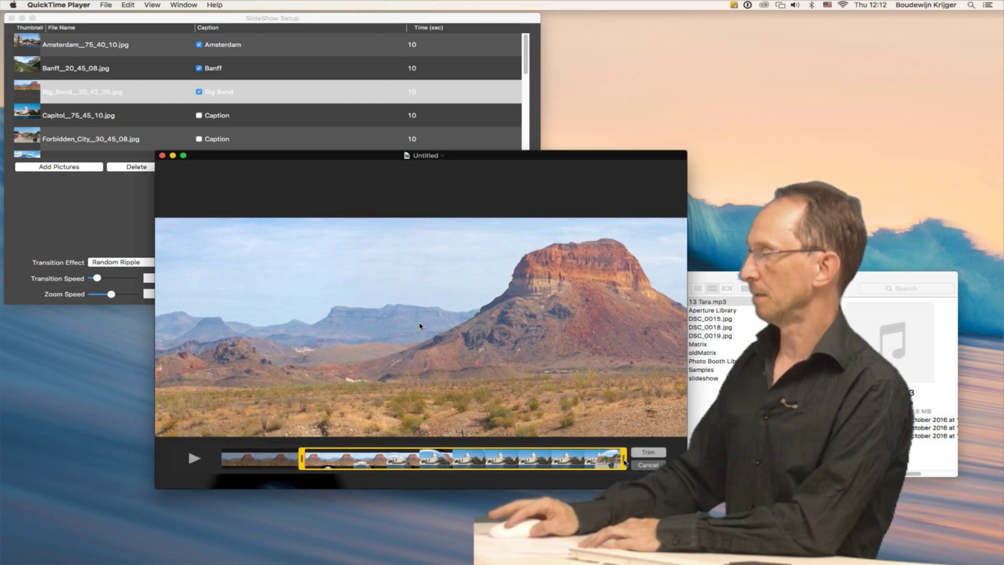
pyautogui.moveTo(625, 462); pyautogui.dragTo(612, 463)
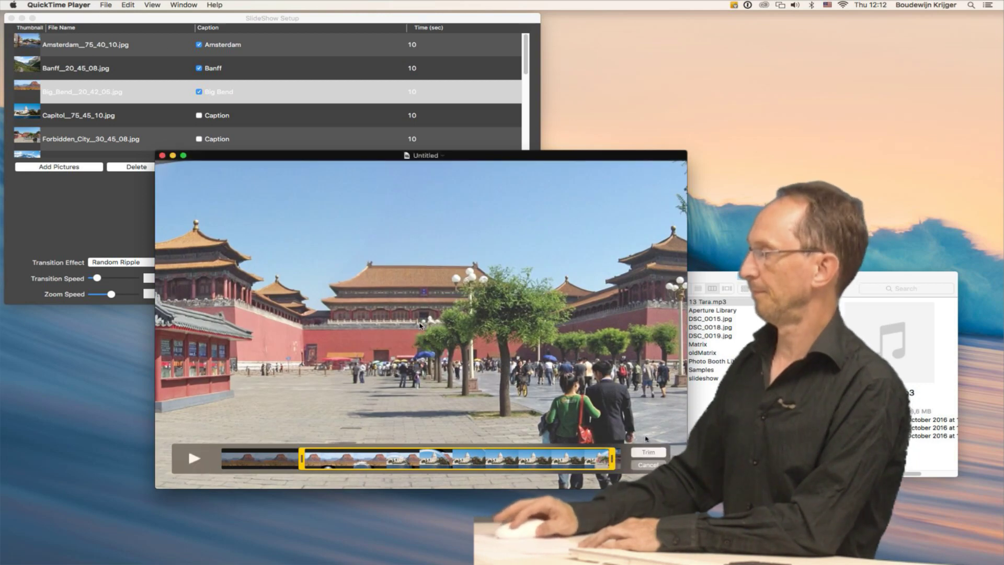
pyautogui.click(650, 453)
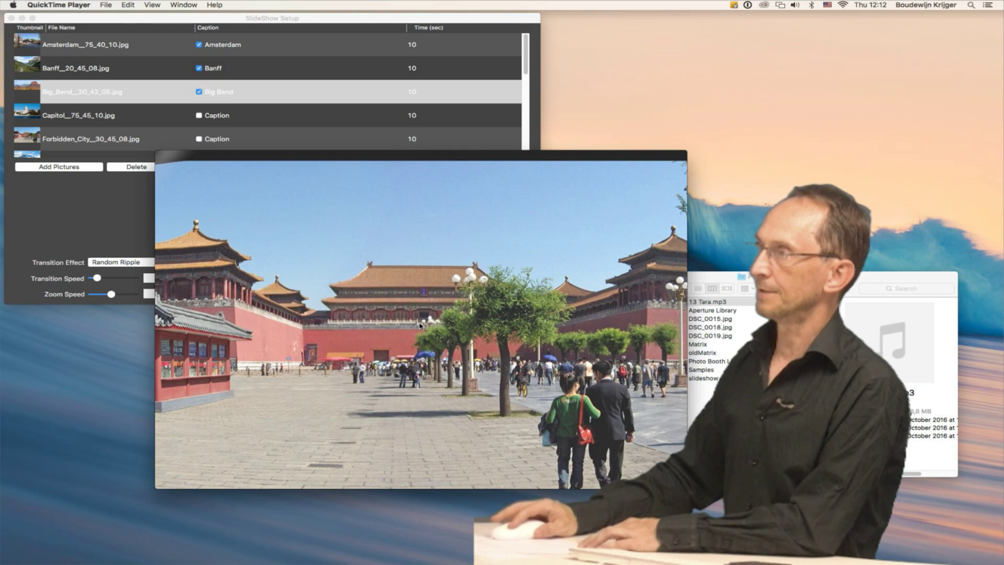
# Step: Save the trimmed movie to the Desktop as TestMovieSound and close its window
pyautogui.click(106, 5)
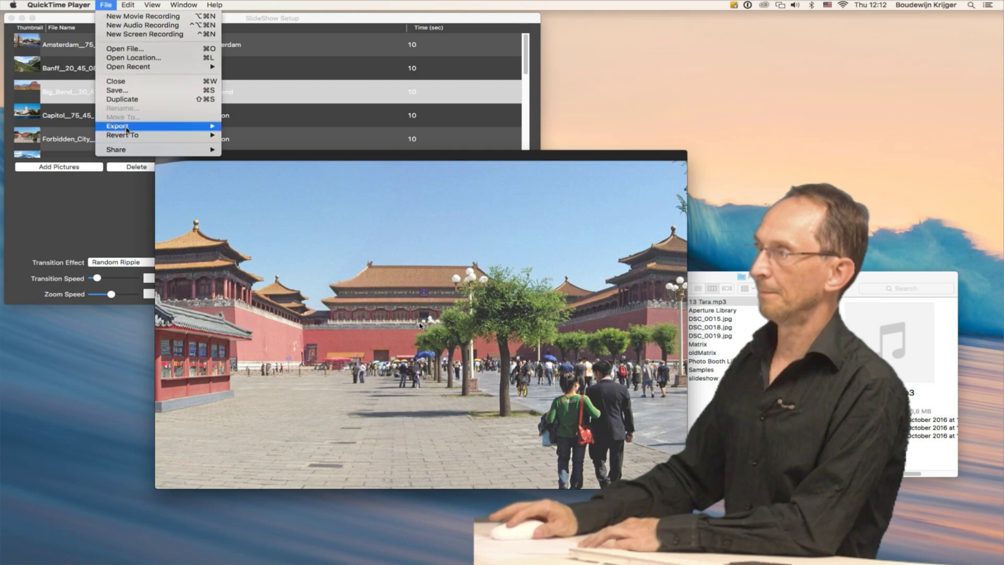
pyautogui.click(120, 90)
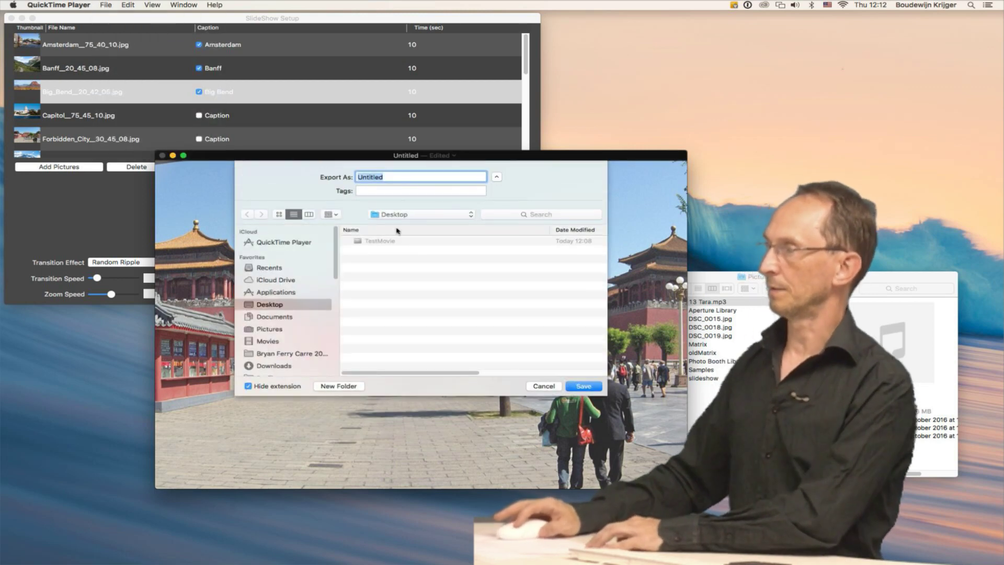
pyautogui.click(386, 239)
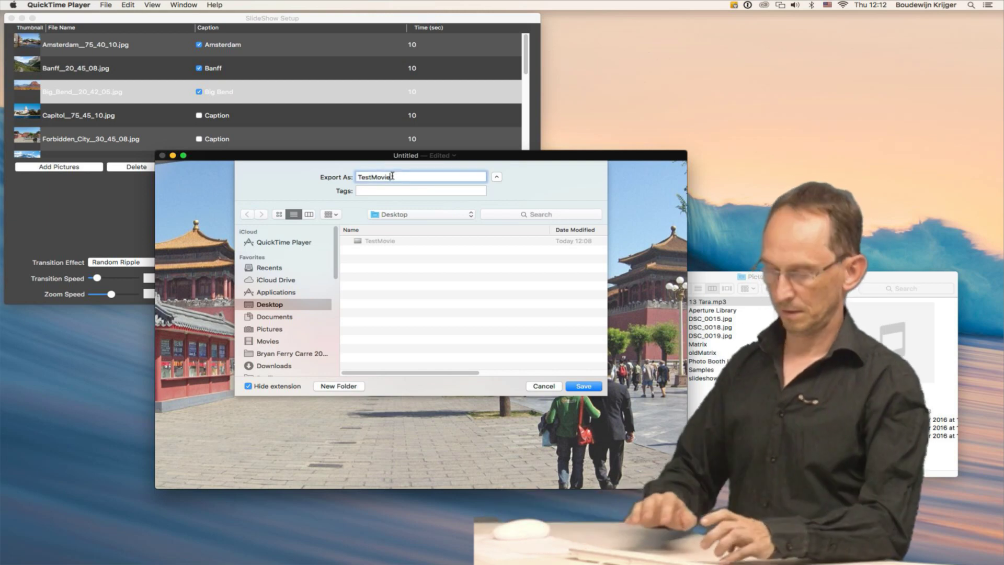
pyautogui.write('Sound')
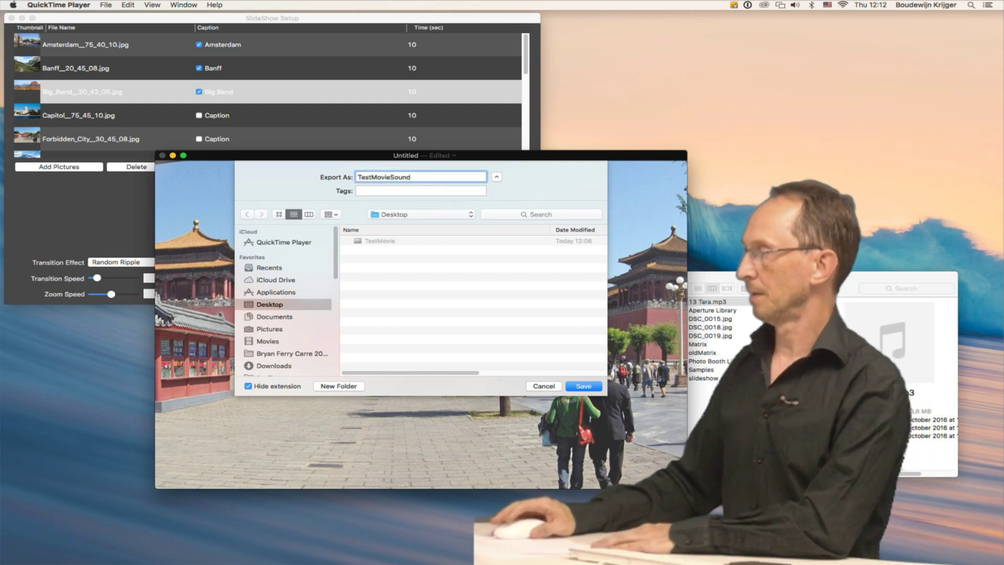
pyautogui.click(585, 387)
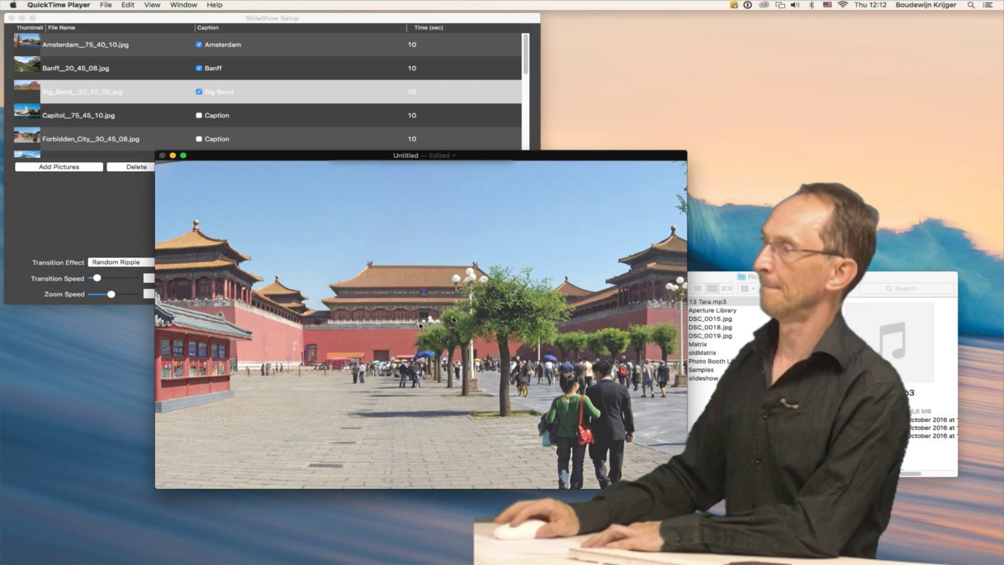
pyautogui.click(163, 156)
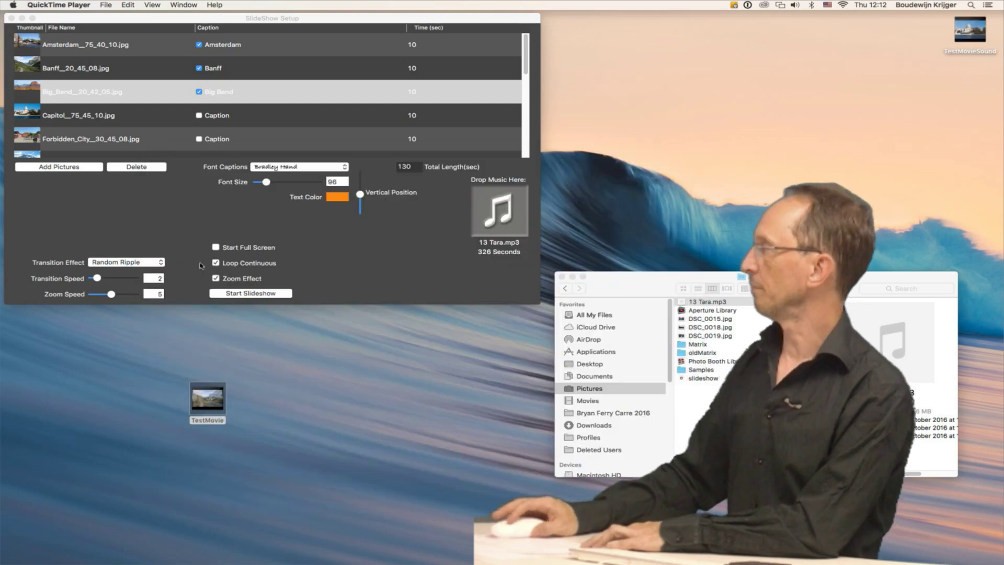
# Step: Place TestMovieSound beside TestMovie on the desktop, then open and play it
pyautogui.moveTo(975, 27); pyautogui.dragTo(295, 377)
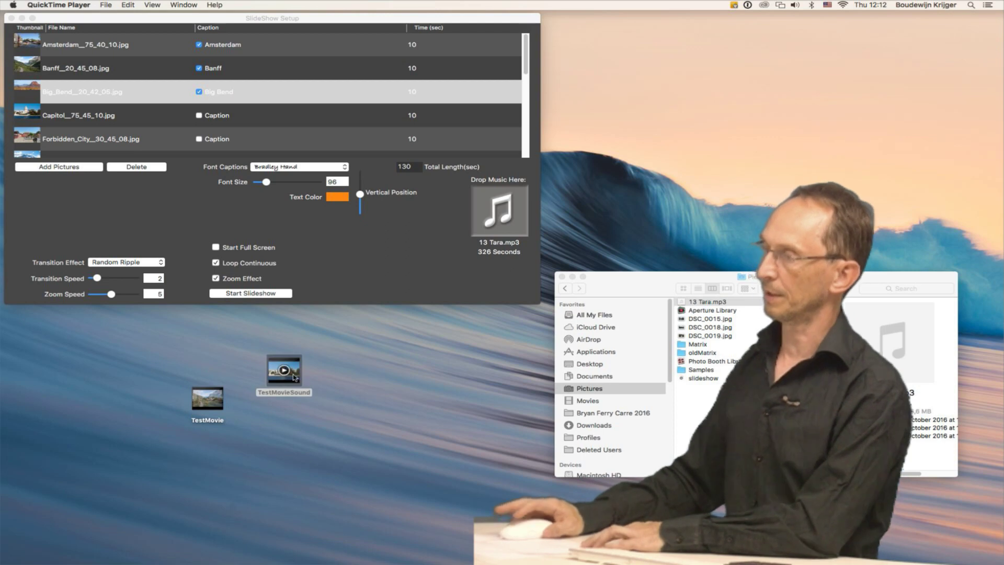
pyautogui.doubleClick(294, 375)
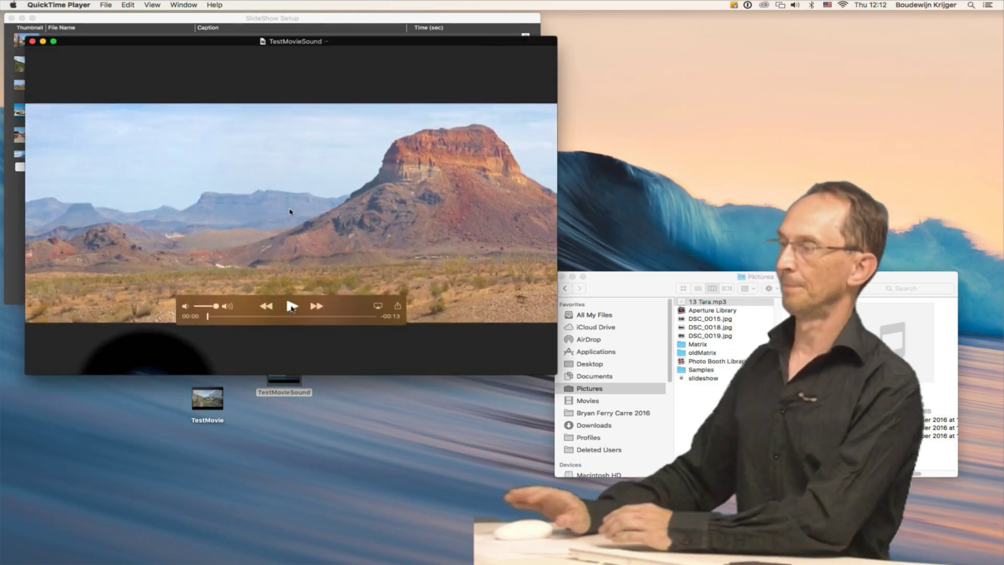
pyautogui.click(292, 307)
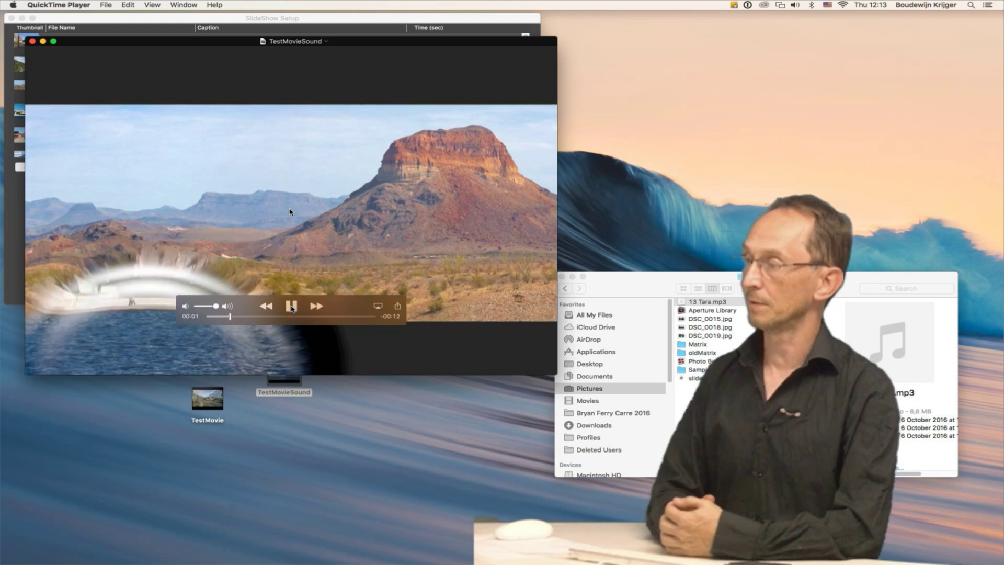